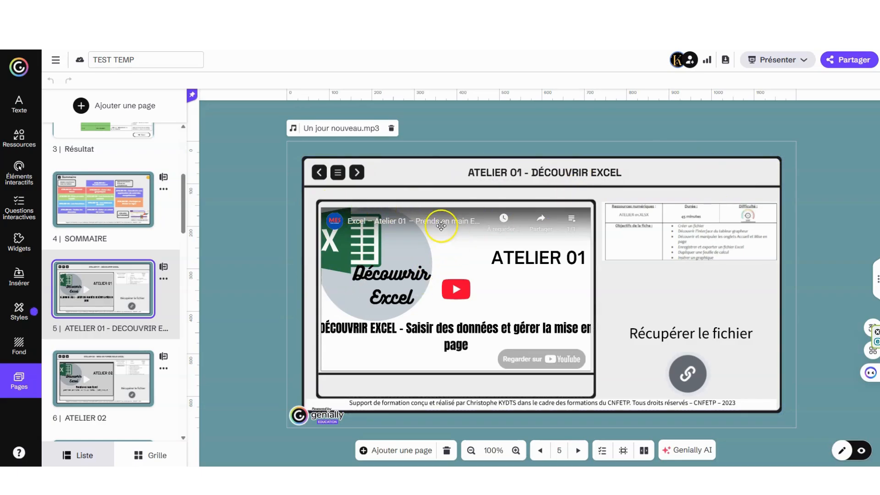
- Duplicate page 5, ATELIER 01 - DECOUVRIR EXCEL, and rename the copy TEST
mouse_move(118, 296)
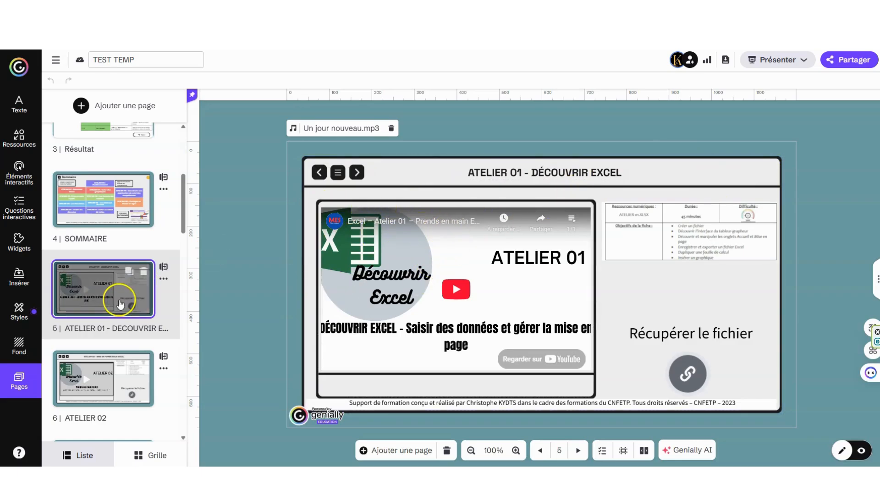
click(129, 271)
scroll(118, 296, down, 1)
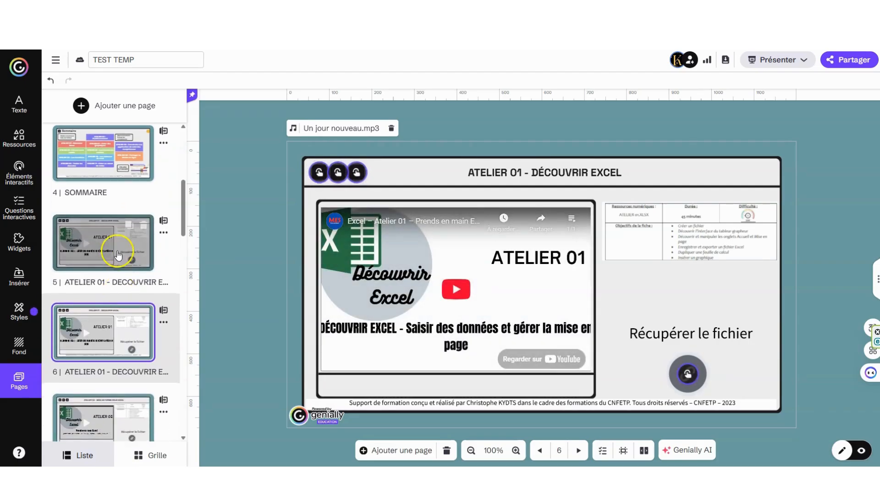
click(85, 367)
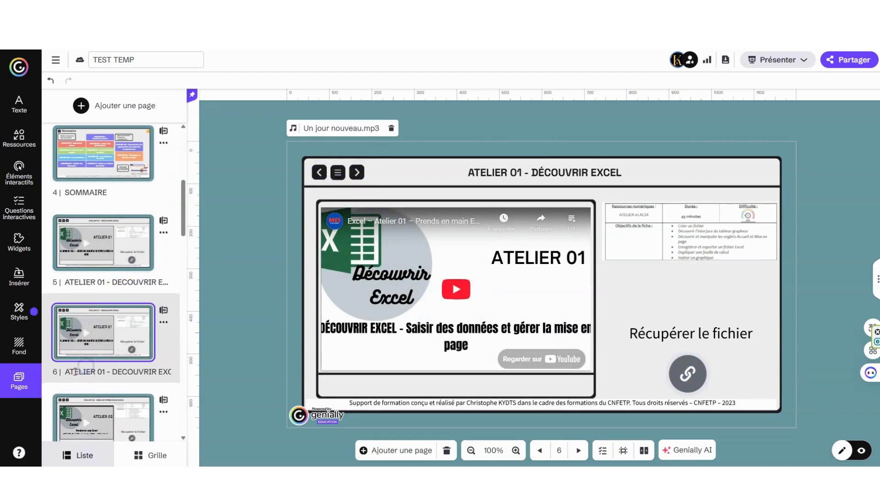
drag(84, 372, 188, 369)
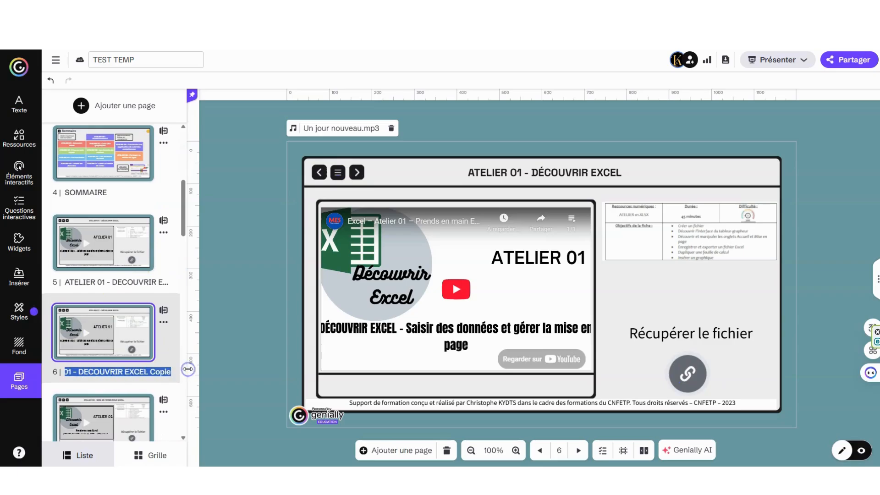
text(TEST)
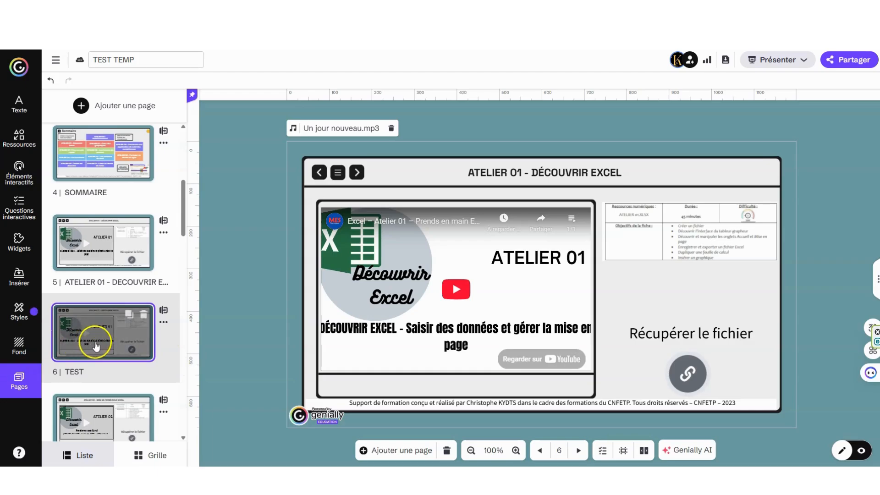
- On the TEST page, delete the embedded Excel video and remove the link from the button below "Récupérer le fichier"
click(495, 257)
key(Delete)
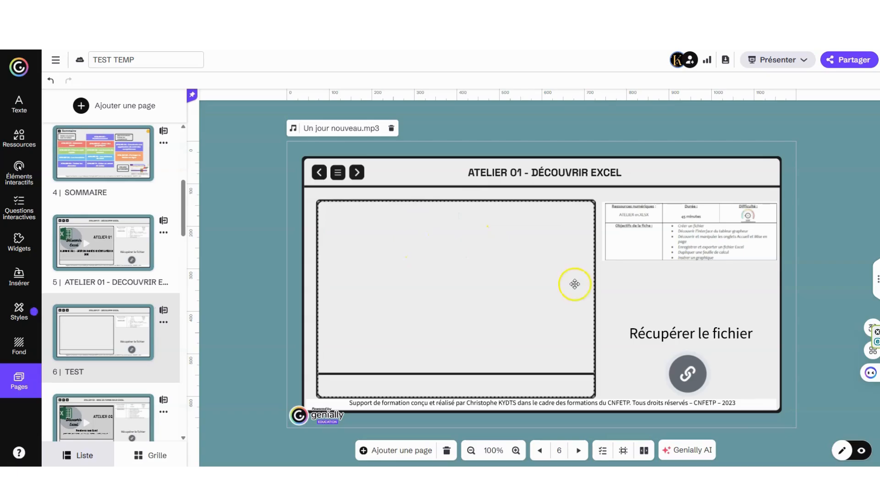
click(691, 373)
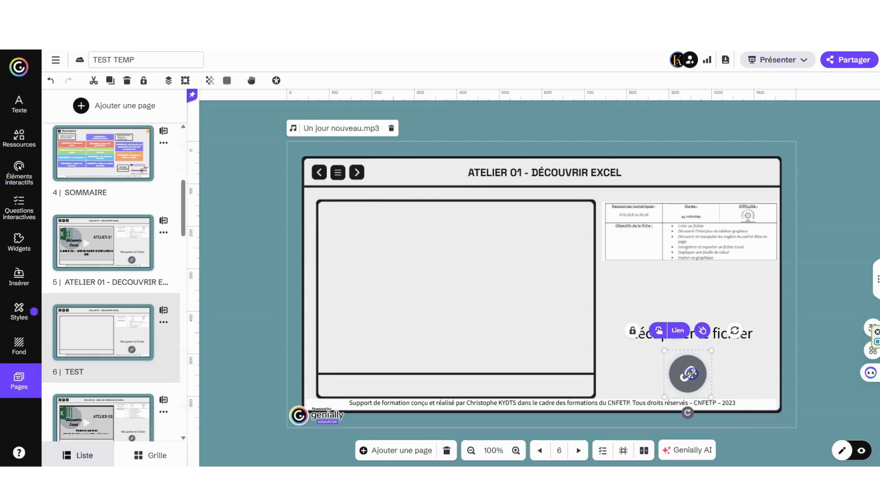
click(677, 333)
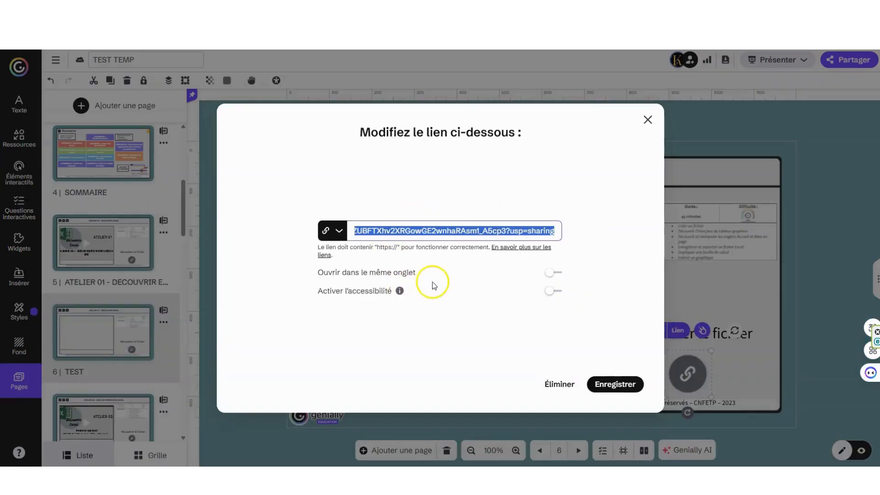
click(560, 385)
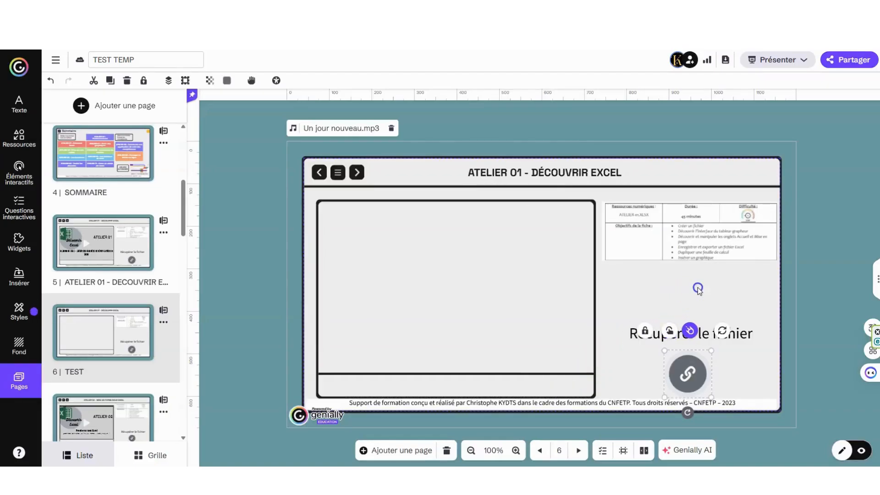
click(619, 318)
click(684, 375)
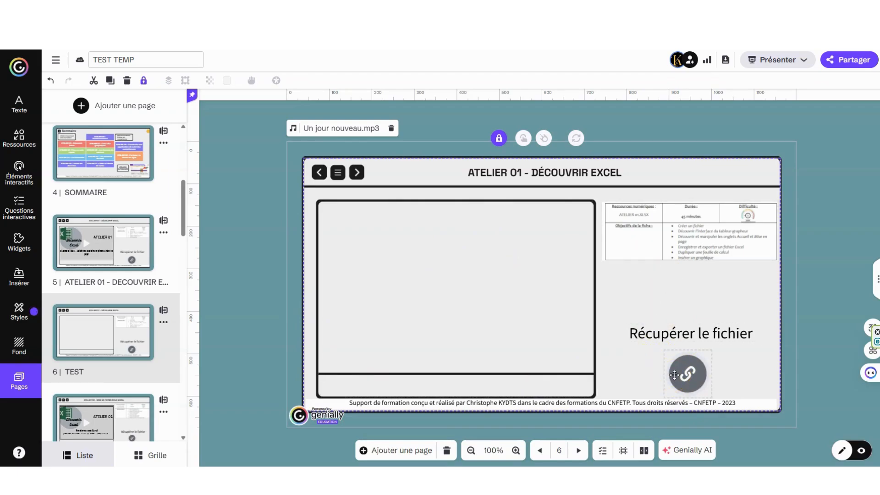
- Start importing a video from a link (URL) on the TEST page
click(432, 238)
click(14, 278)
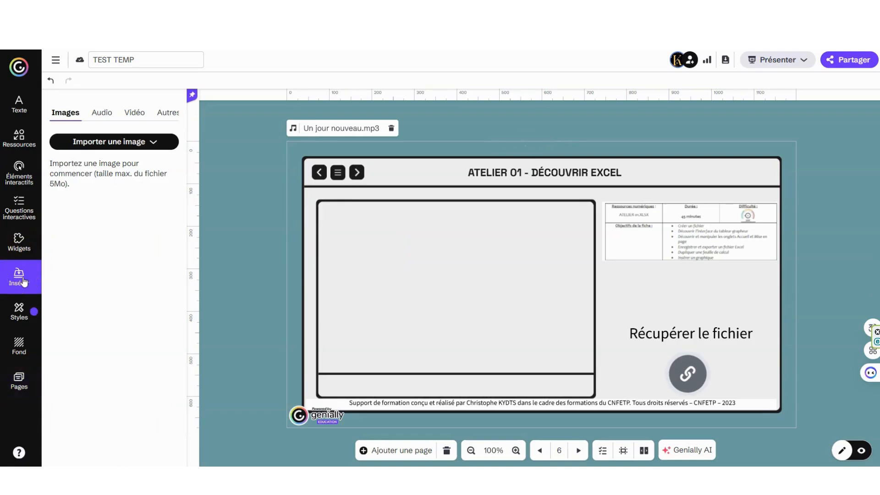
click(133, 112)
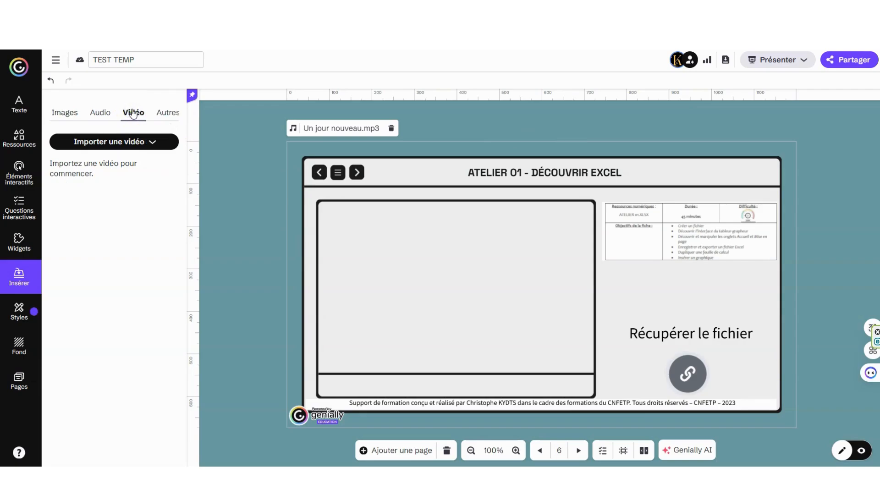
click(153, 143)
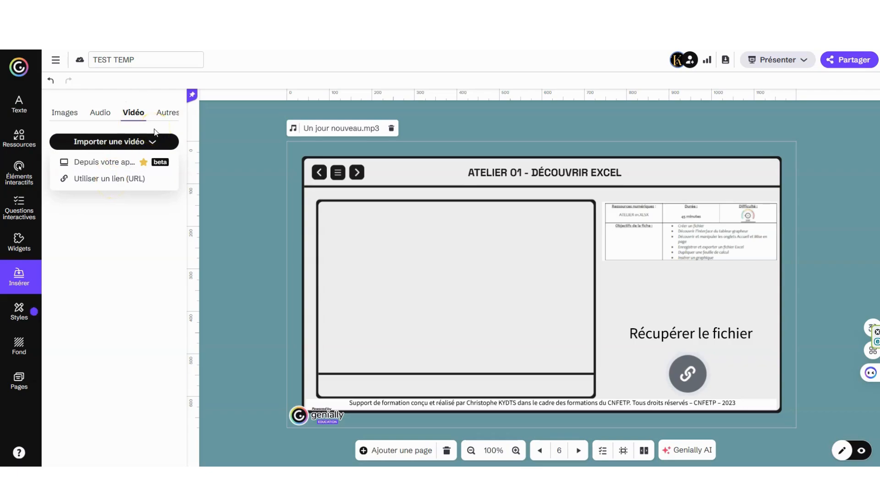
click(107, 179)
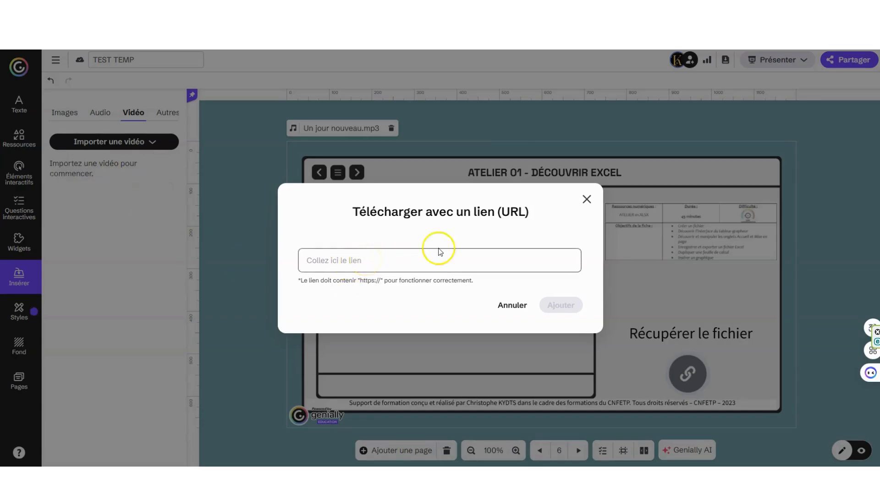
- Switch to YouTube, open the "Créer un Site Web Pro avec Odoo" video, pause and mute it, and copy its share link
key(ctrl+Tab)
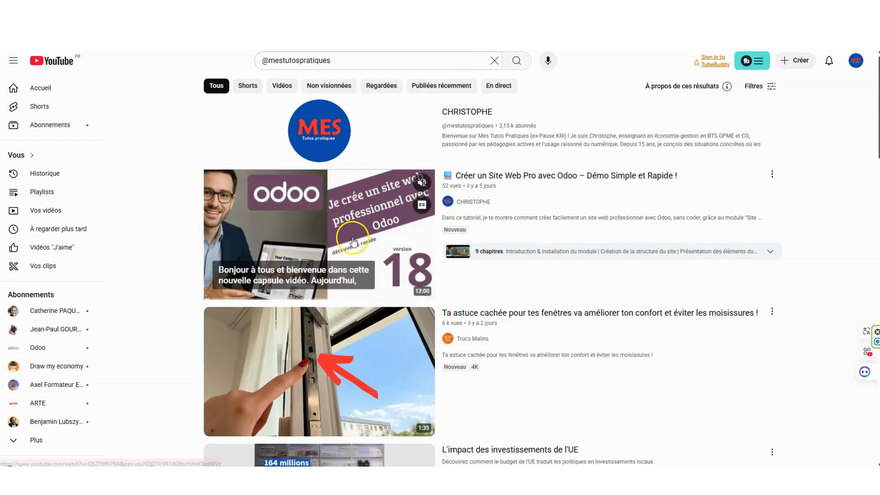
click(361, 235)
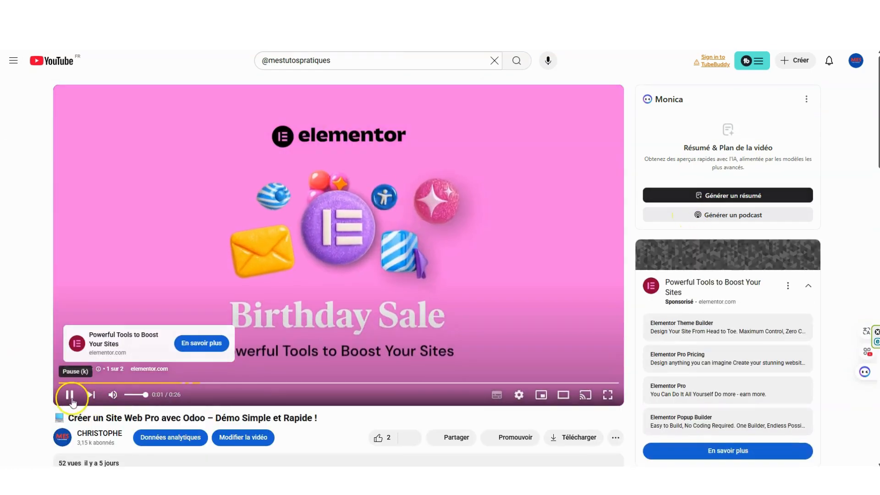
click(69, 395)
click(112, 395)
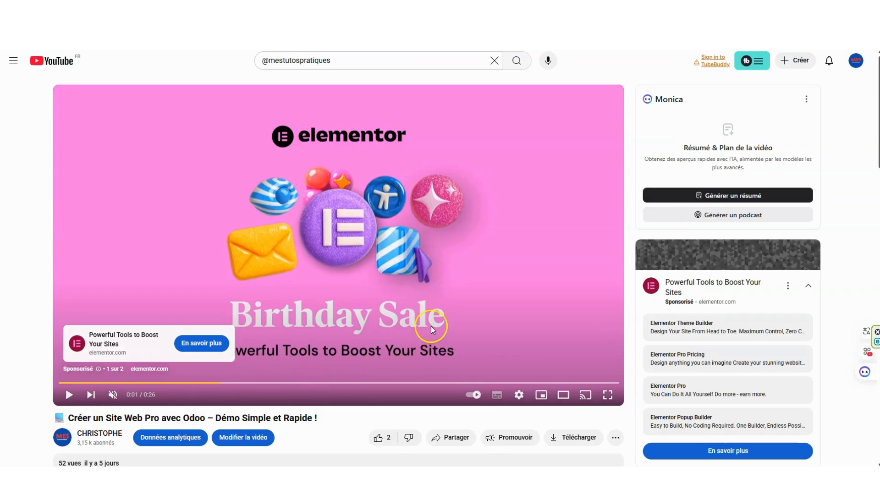
scroll(428, 326, down, 1)
click(459, 392)
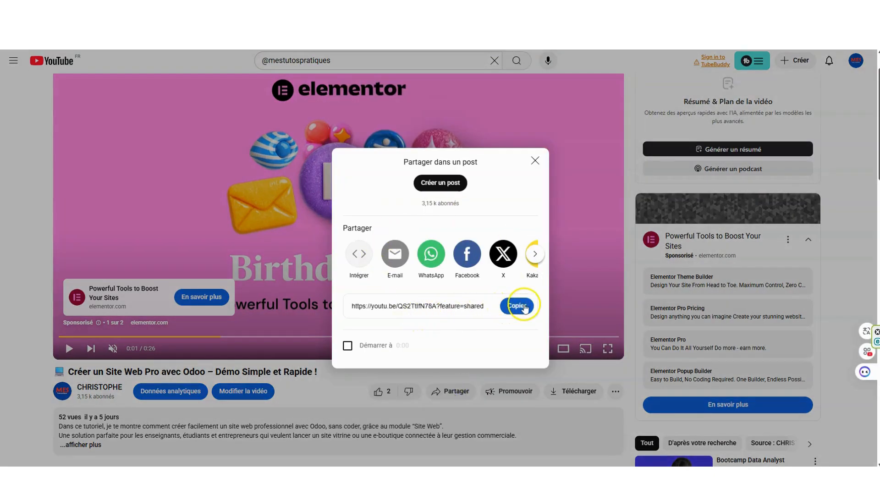
click(516, 305)
key(ctrl+c)
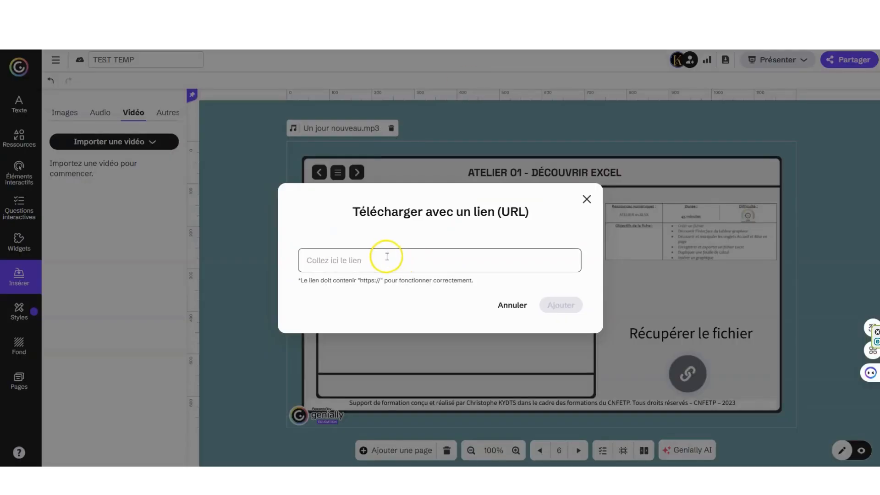
right_click(386, 256)
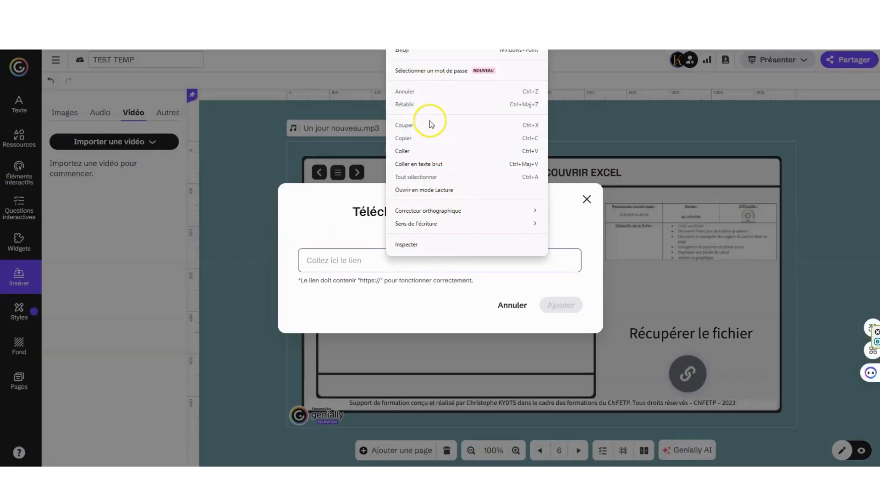
click(428, 165)
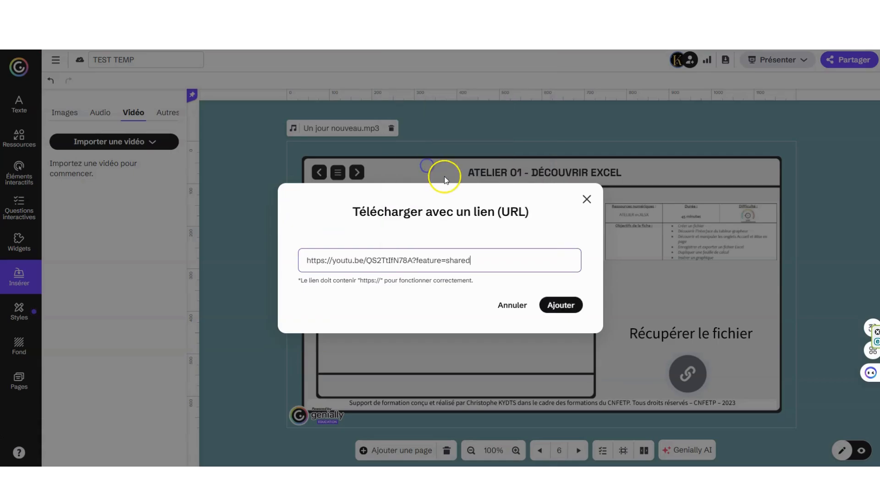
click(572, 305)
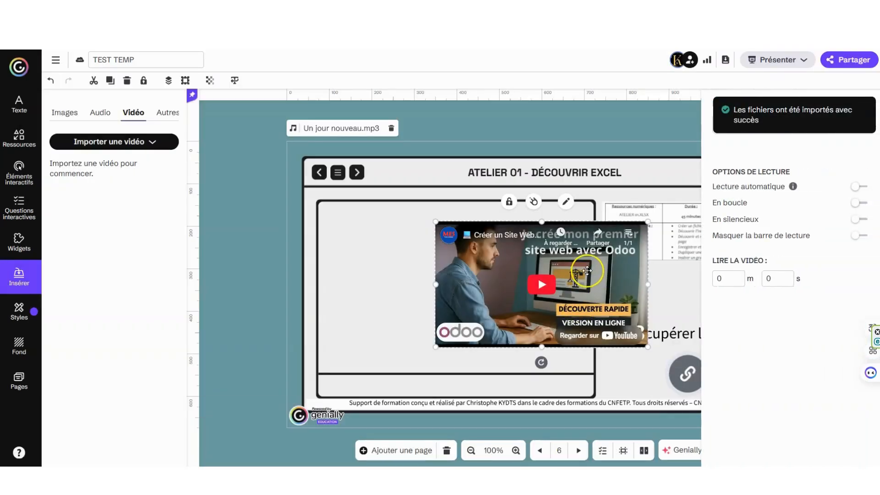
- Move the Odoo video into the empty frame on the TEST page and enlarge it to fill the frame's width
drag(587, 271, 475, 256)
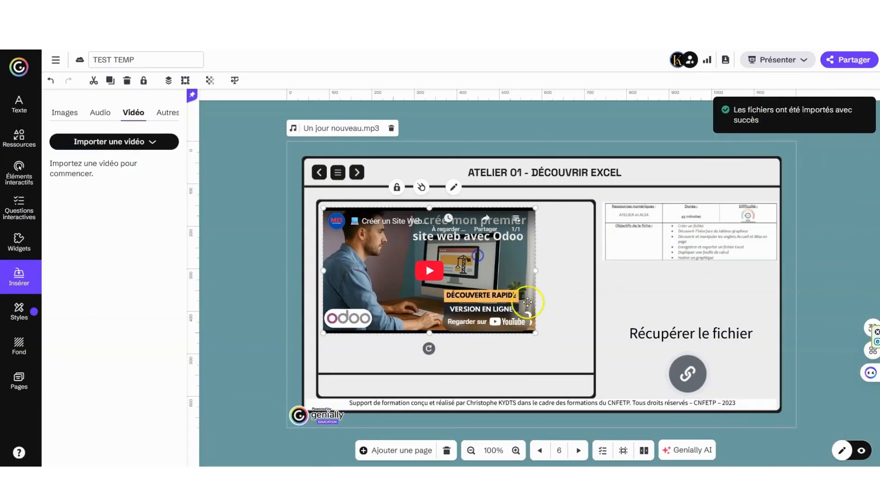
drag(542, 342, 587, 371)
click(500, 305)
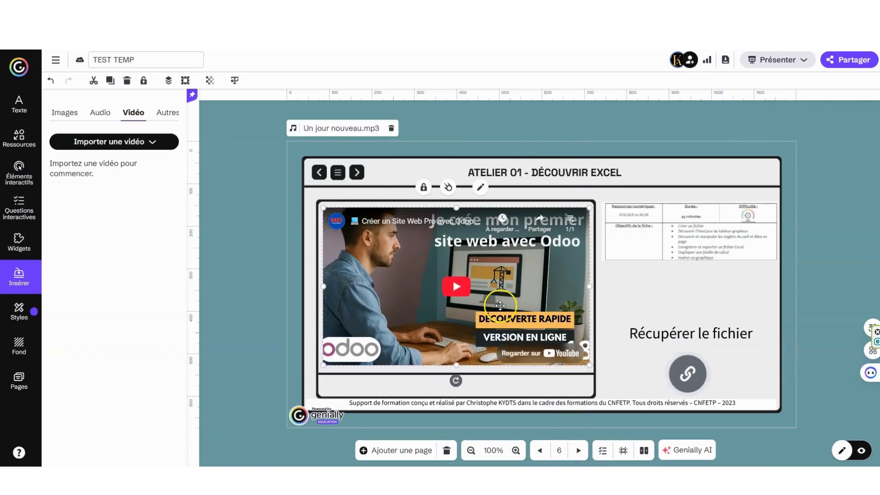
click(630, 297)
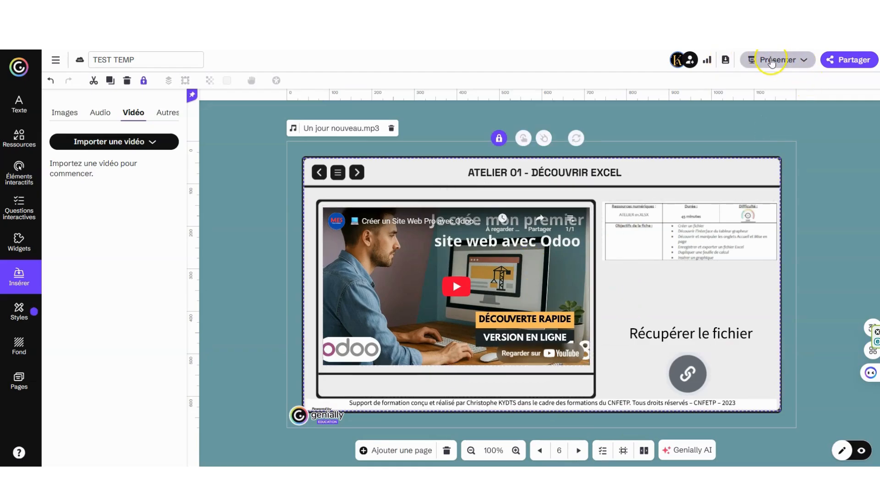
- Save the project, publish it as public on the web with the title TEST TEMP, and display the creation full screen
click(86, 57)
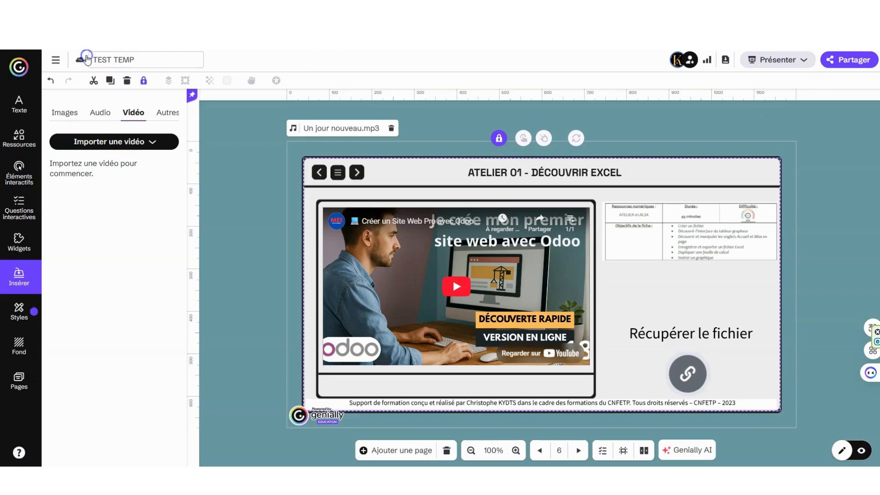
click(775, 59)
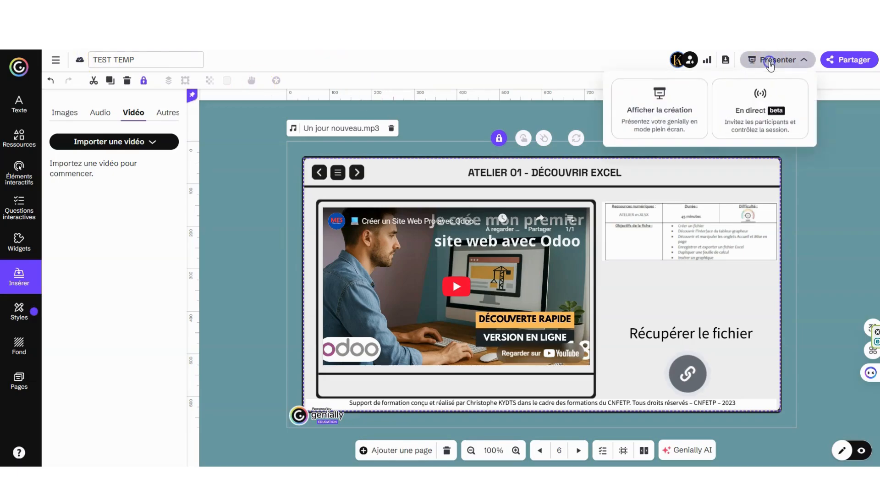
click(667, 112)
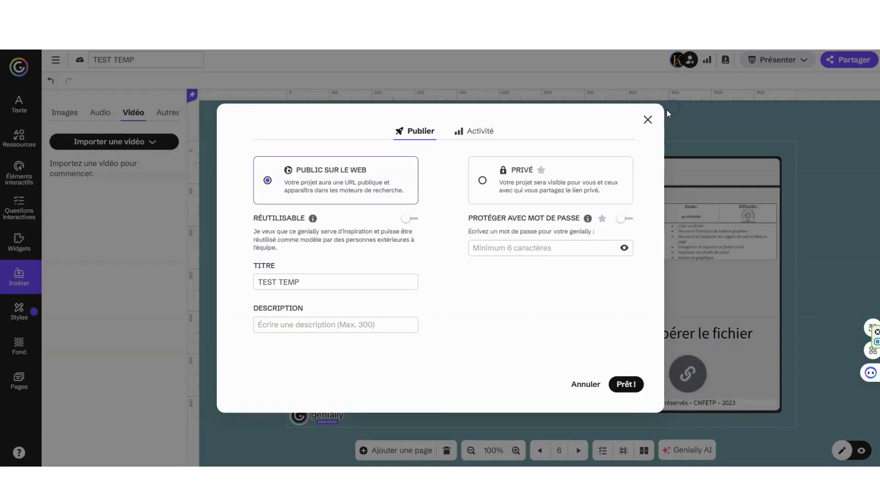
click(623, 384)
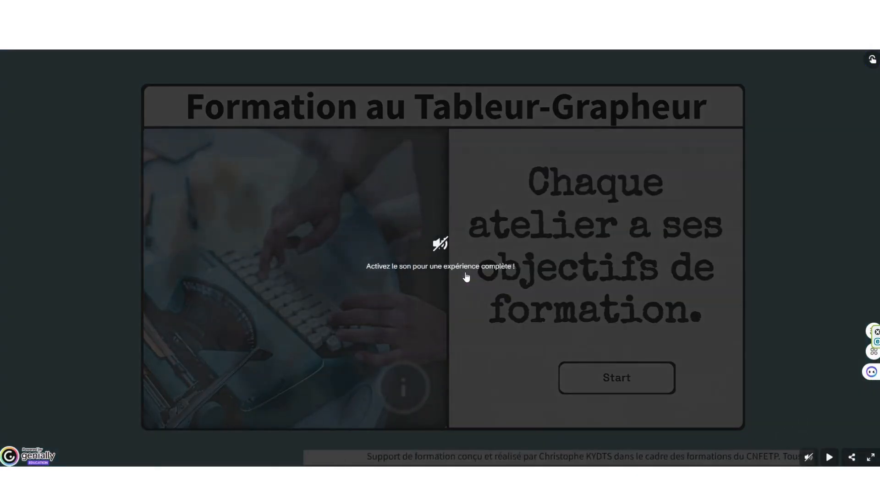
- Go through the presentation from the start page via Résultats and Sommaire to ATELIER 01, and check the page after it
click(784, 398)
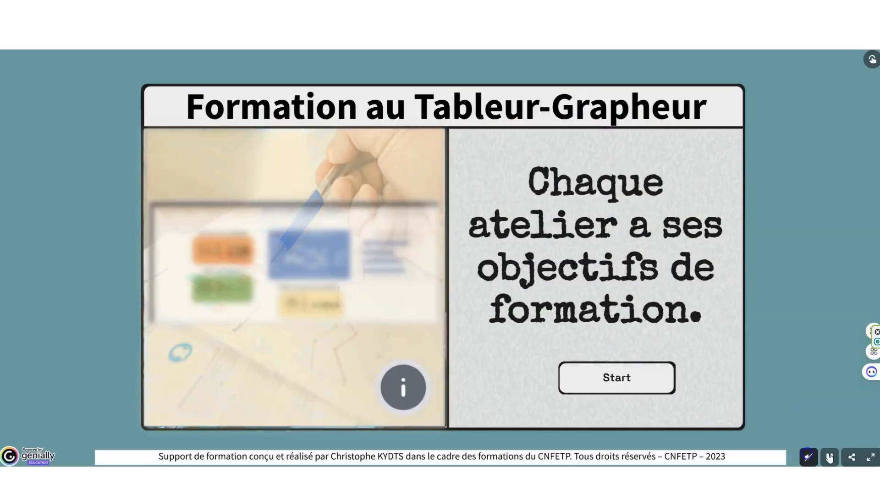
click(642, 385)
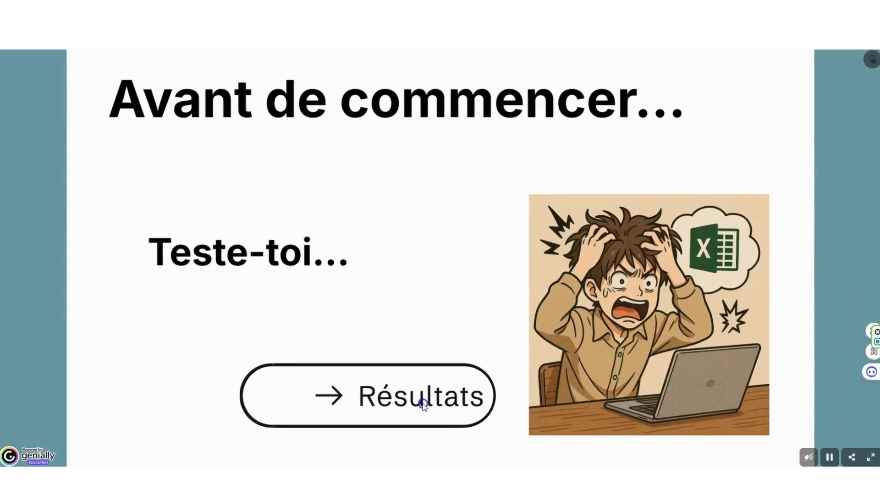
click(422, 403)
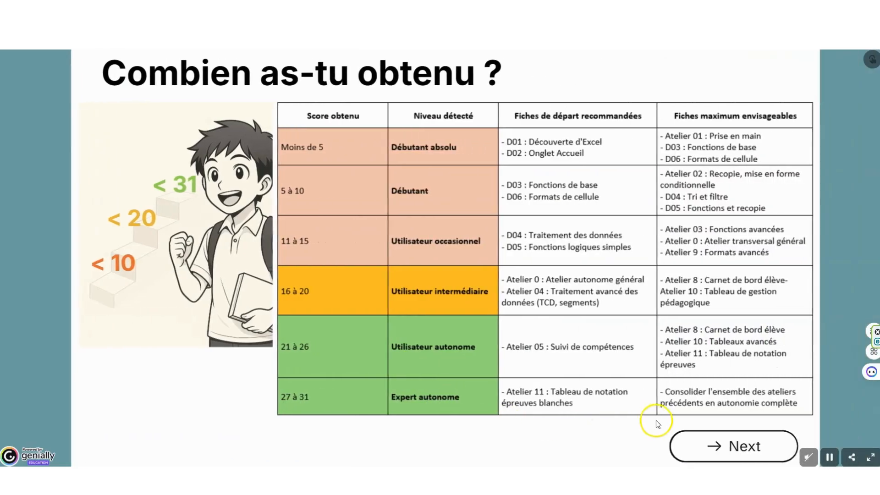
click(721, 444)
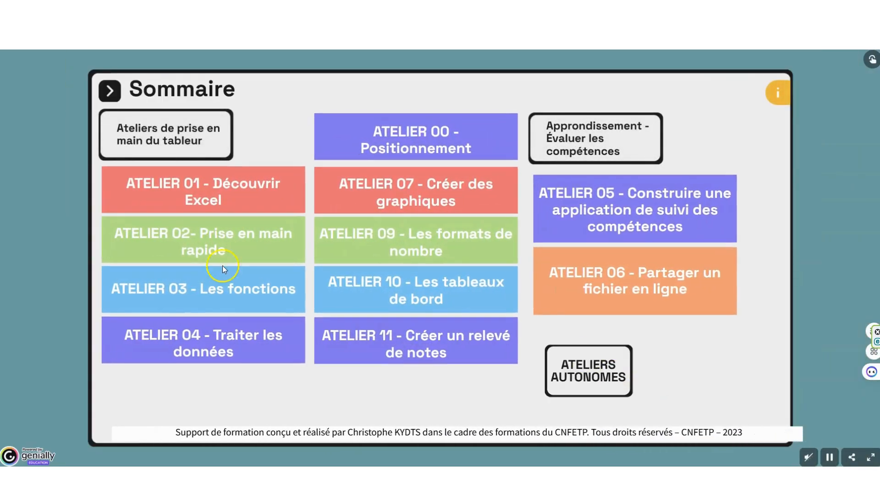
click(219, 188)
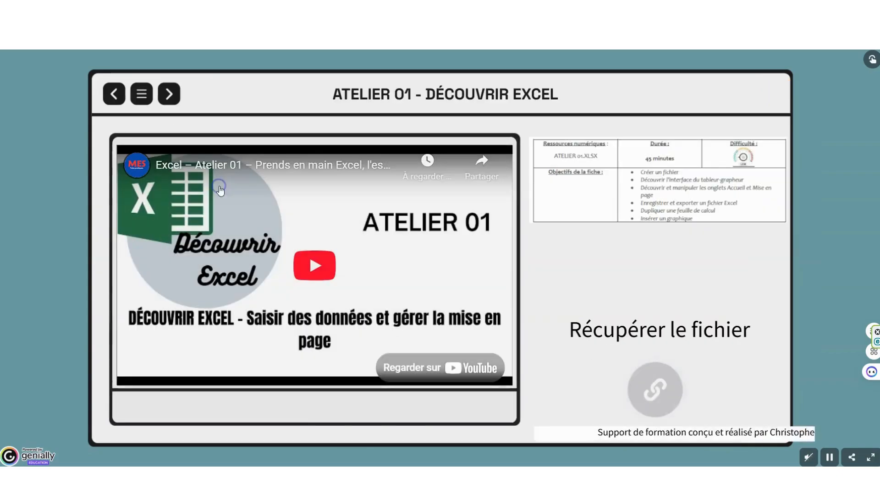
click(169, 96)
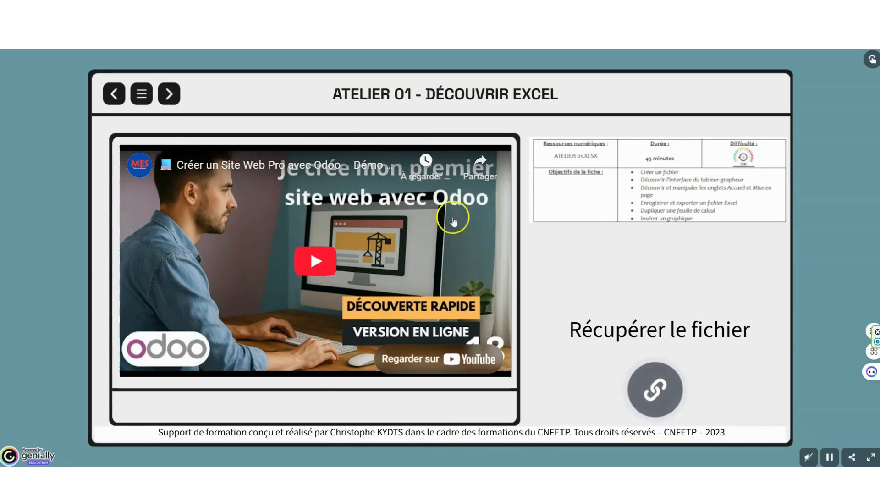
- Play the Odoo video on the published ATELIER 01 page and mute its sound
click(319, 269)
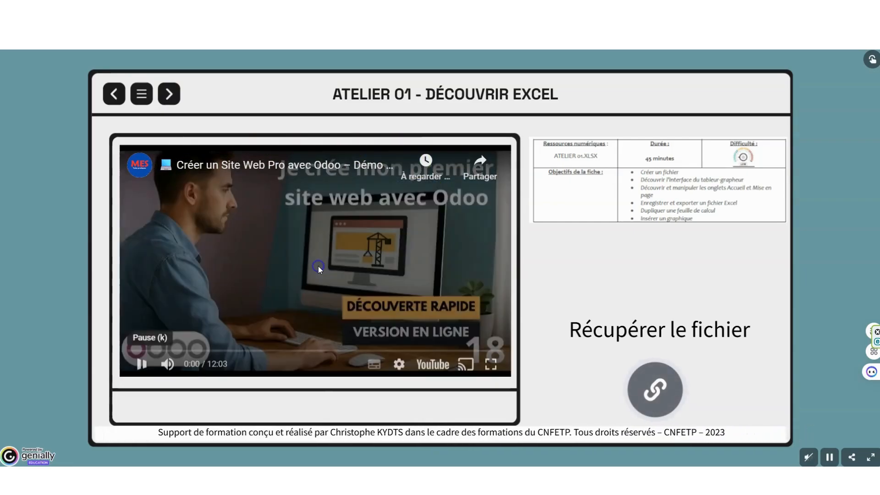
click(167, 365)
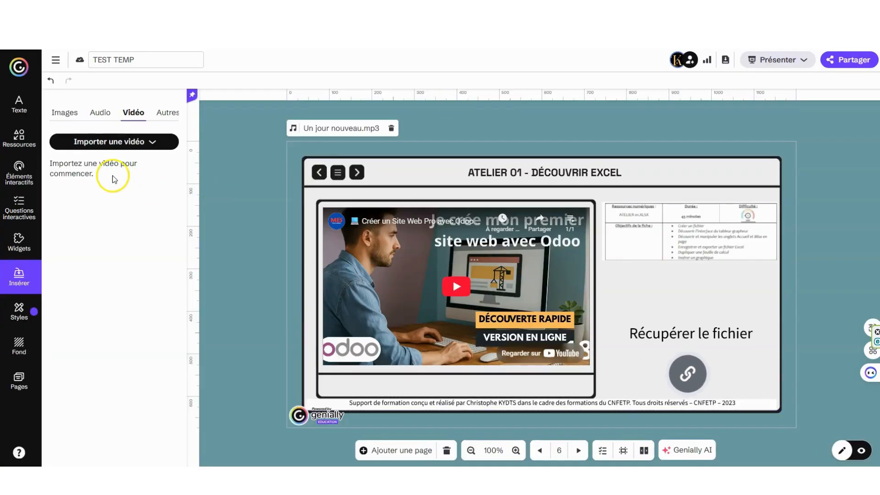
- Show the insertion options for other external content in the Genially editor, and display the Odoo video's embed code in YouTube
click(166, 112)
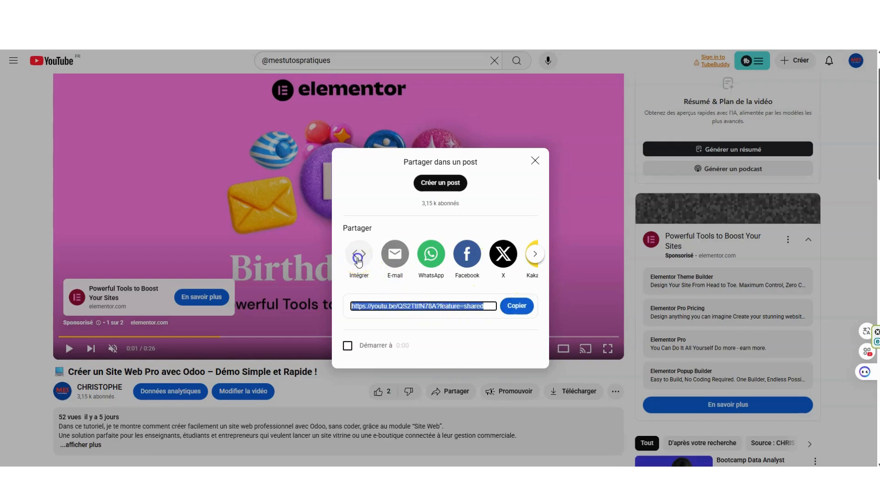
click(358, 261)
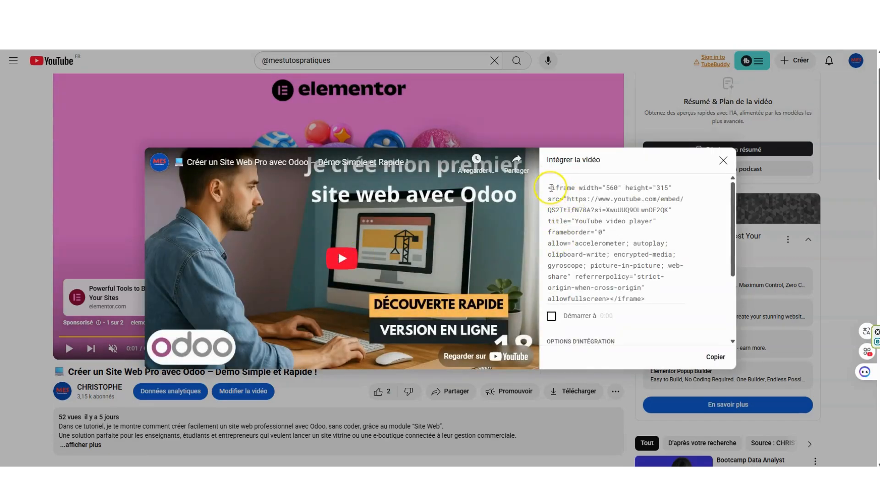
drag(548, 188, 646, 300)
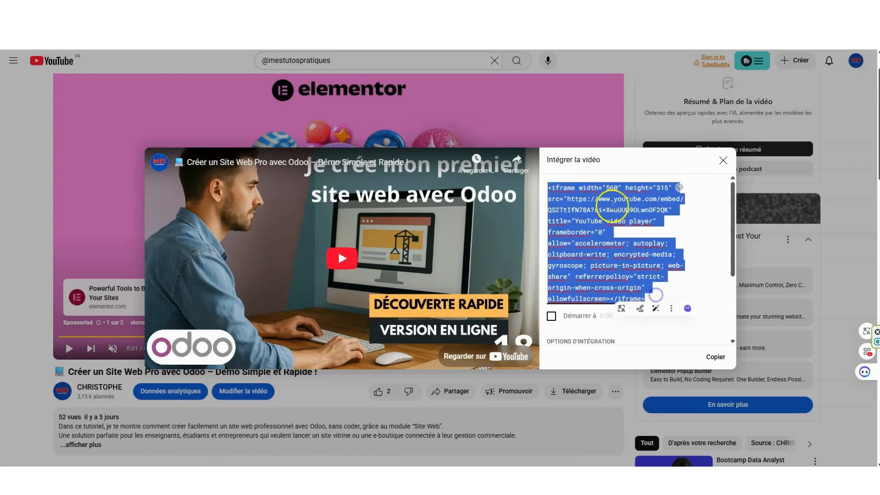
click(625, 222)
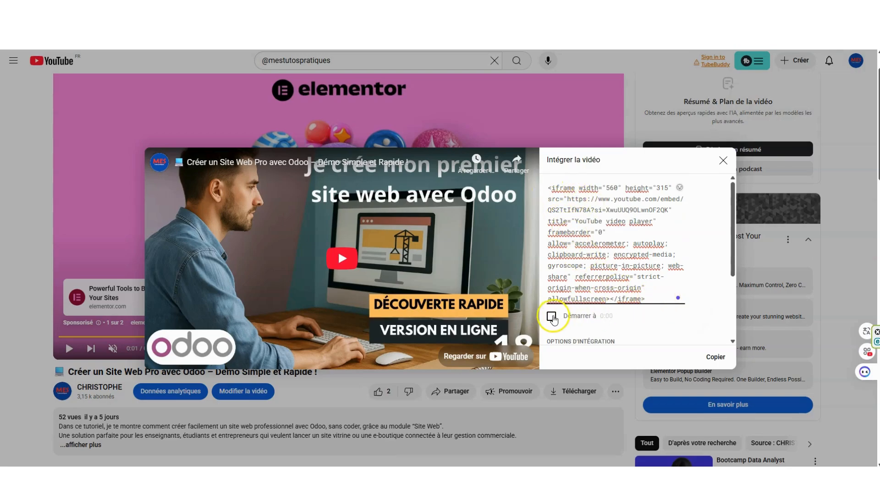
- Set the embedded video to start at 0:30, keeping the player controls displayed
scroll(650, 301, down, 2)
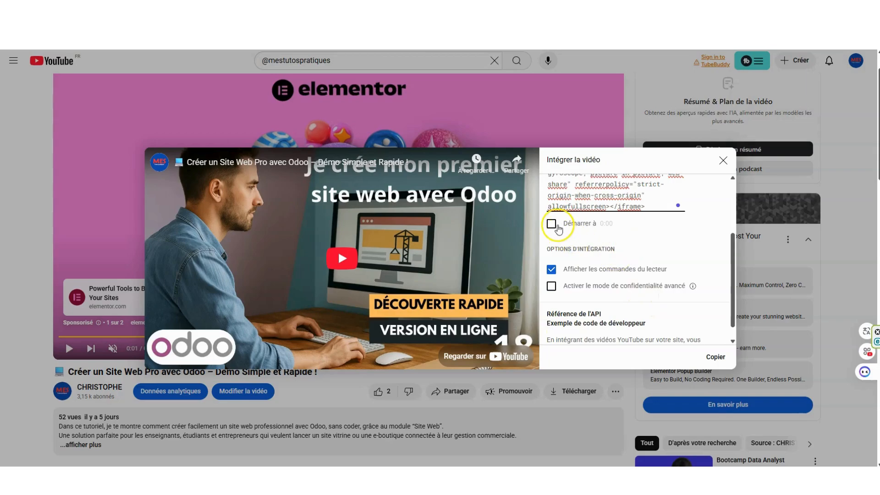
click(558, 226)
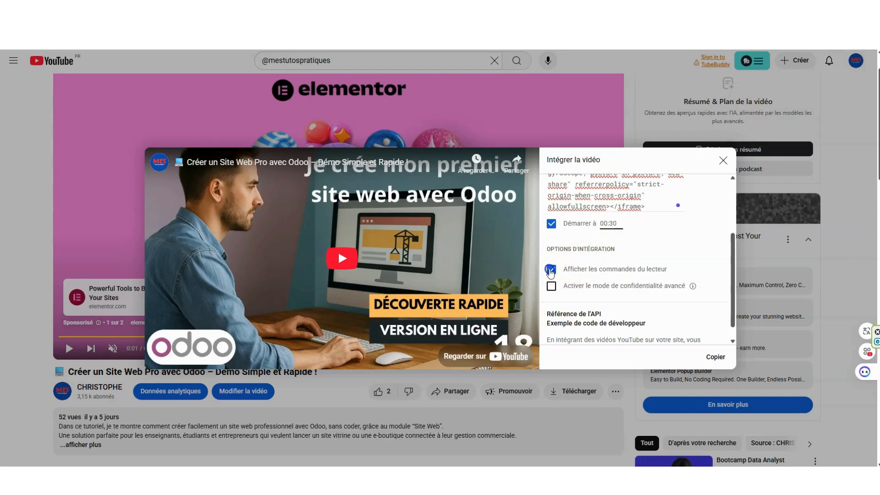
click(549, 268)
click(551, 280)
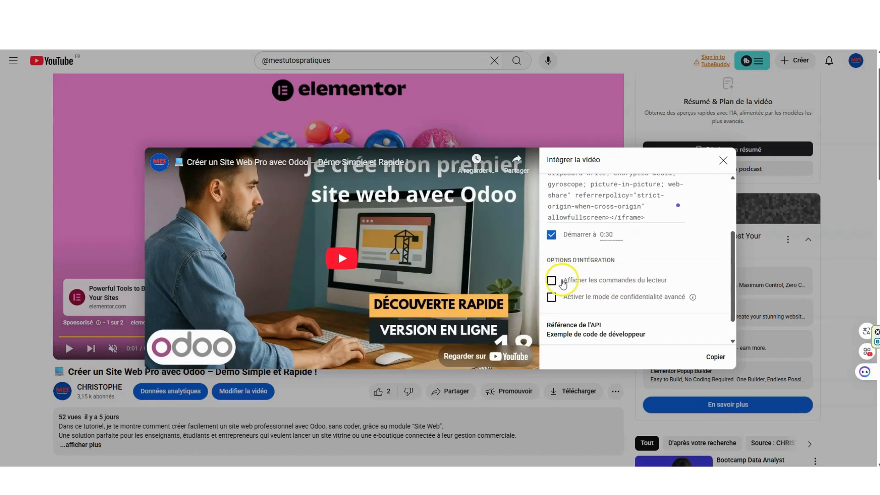
click(551, 280)
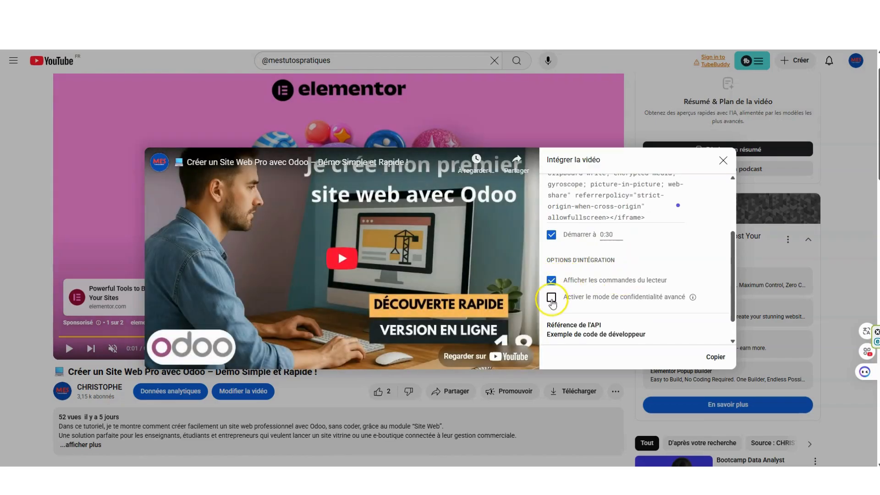
- Enable the advanced privacy mode for the embedded video and copy the complete iframe code
scroll(609, 256, down, 1)
click(552, 270)
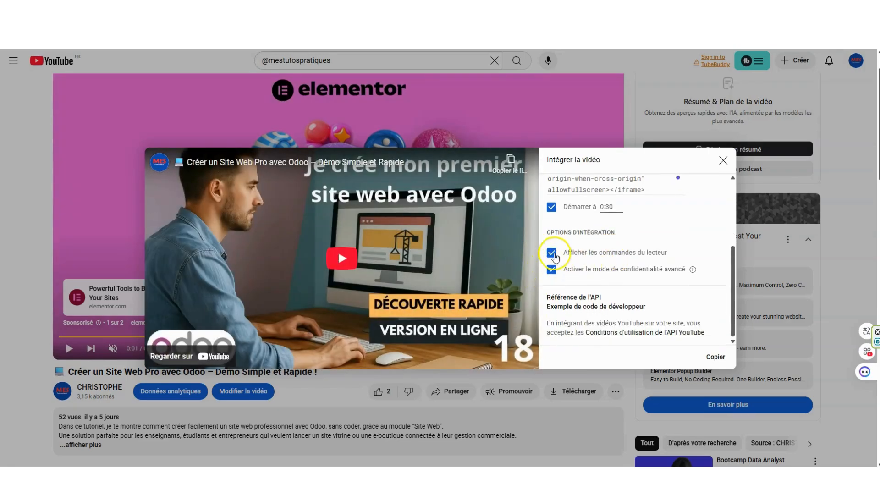
scroll(628, 227, up, 3)
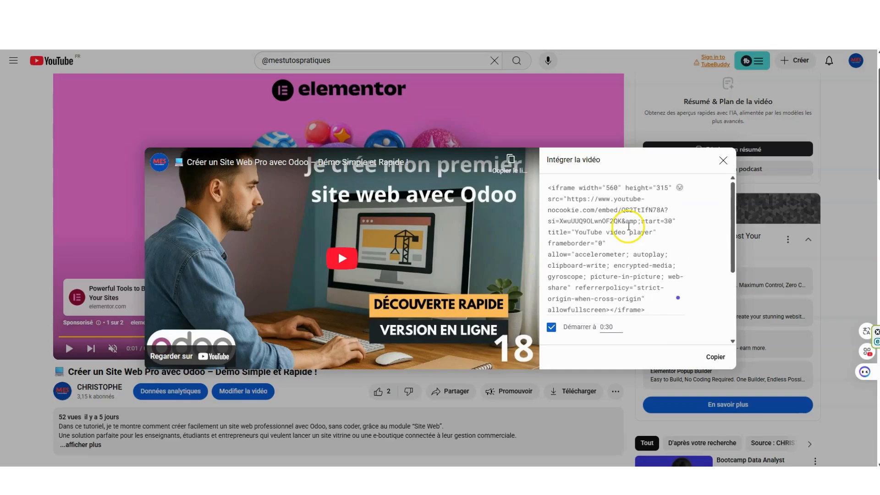
scroll(628, 227, down, 3)
click(715, 356)
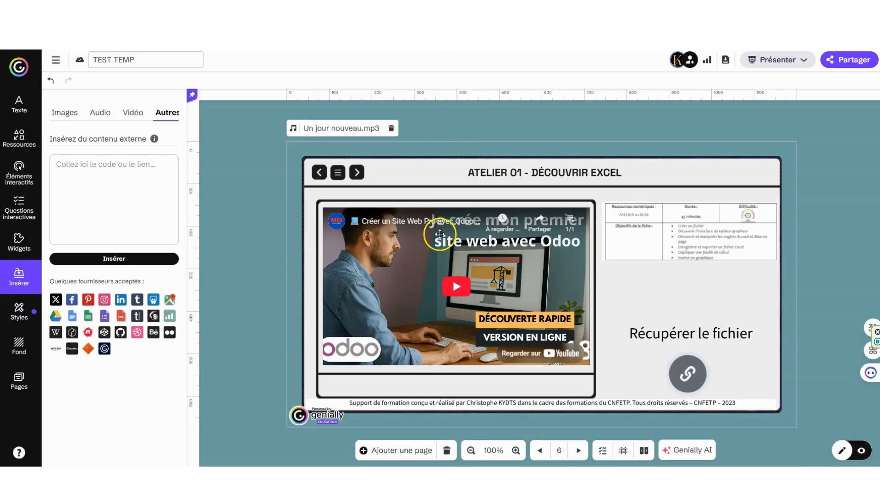
- Back in Genially, delete the video on the ATELIER 01 page and insert the copied YouTube iframe code as external content
click(440, 234)
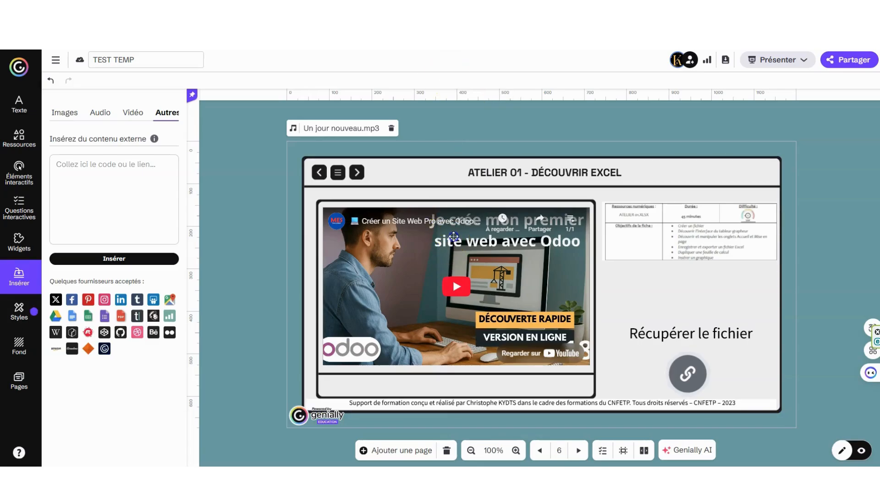
key(Delete)
click(113, 173)
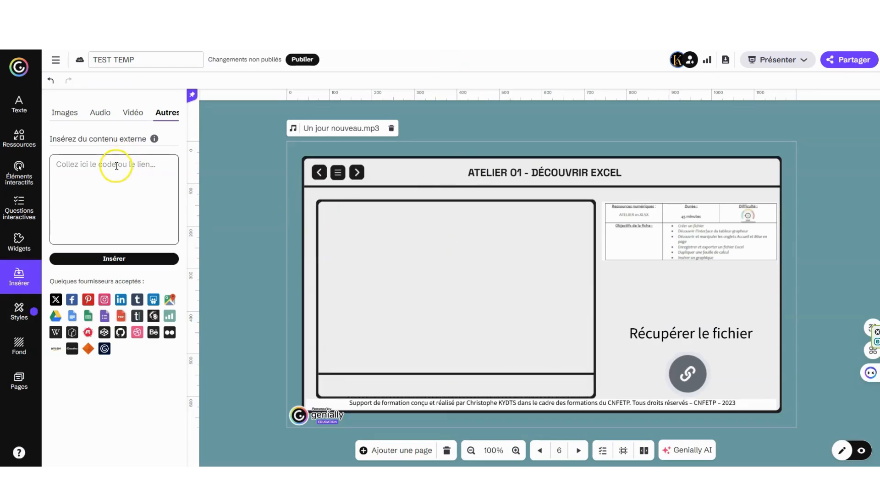
right_click(115, 167)
click(143, 271)
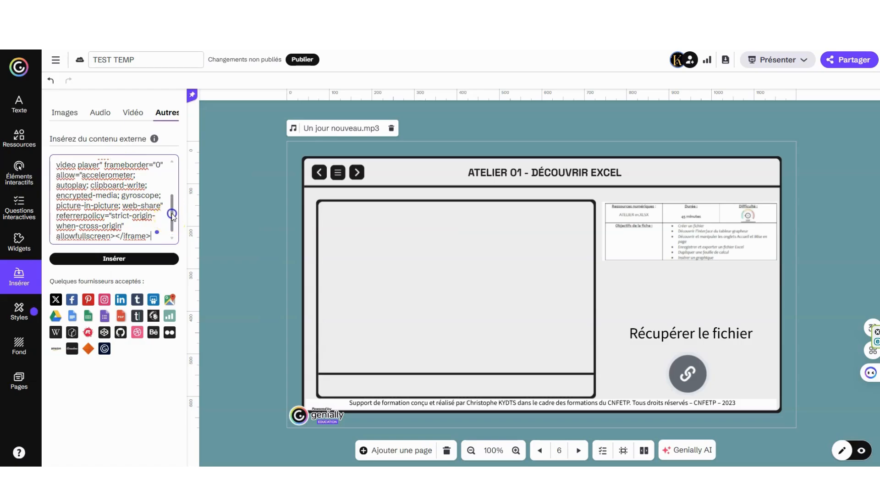
drag(171, 213, 173, 179)
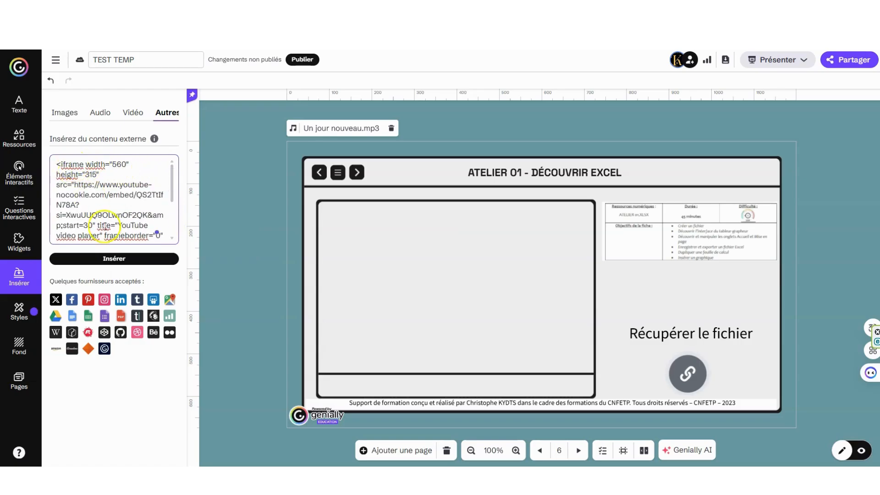
click(108, 260)
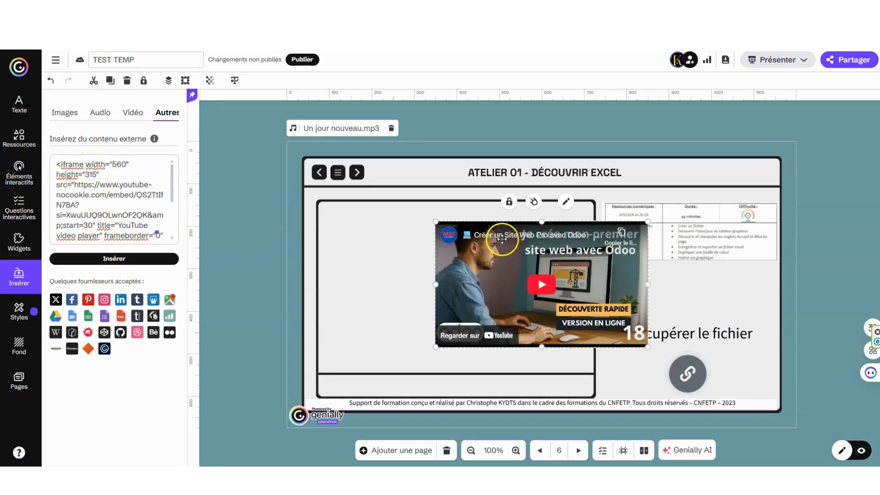
- Move the embedded Odoo video into the empty frame and enlarge it to fill the frame's width
drag(502, 237, 396, 220)
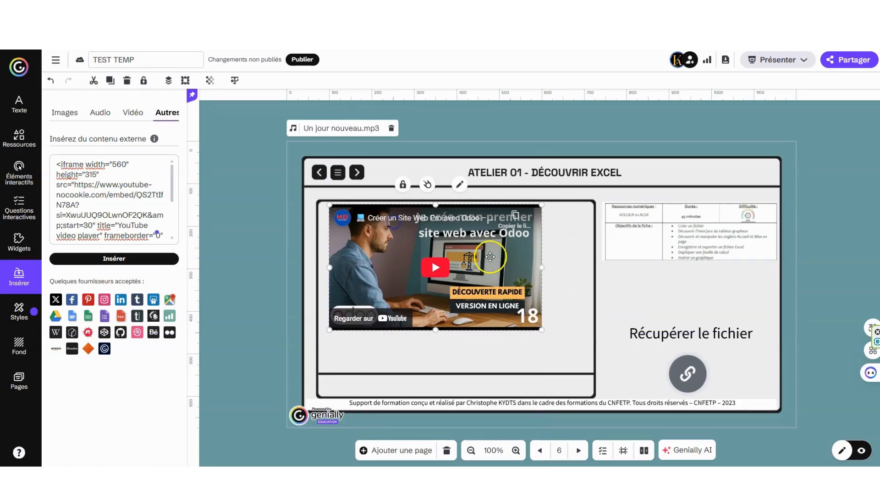
drag(546, 335, 590, 363)
click(628, 316)
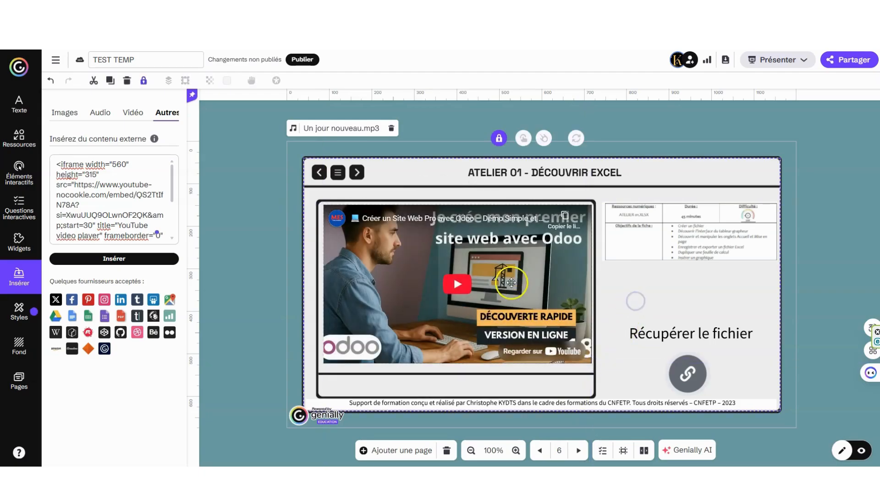
- Publish the changes and reload the published presentation in its browser tab
click(302, 59)
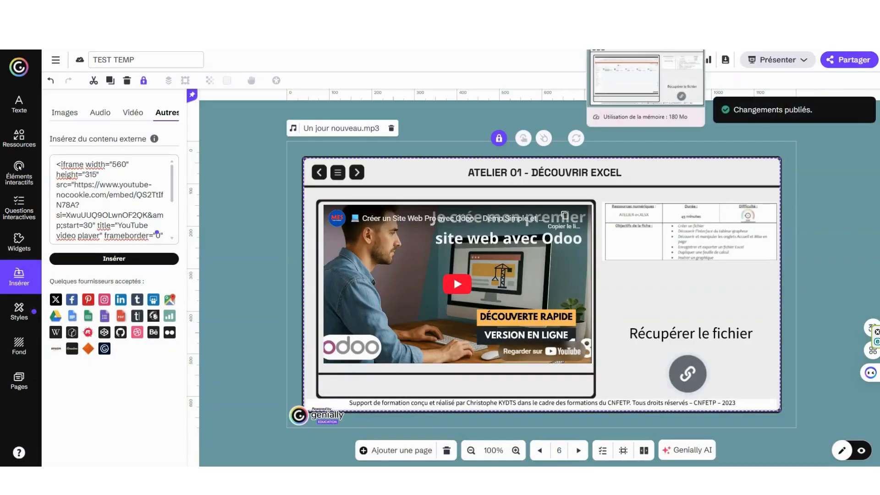
click(642, 9)
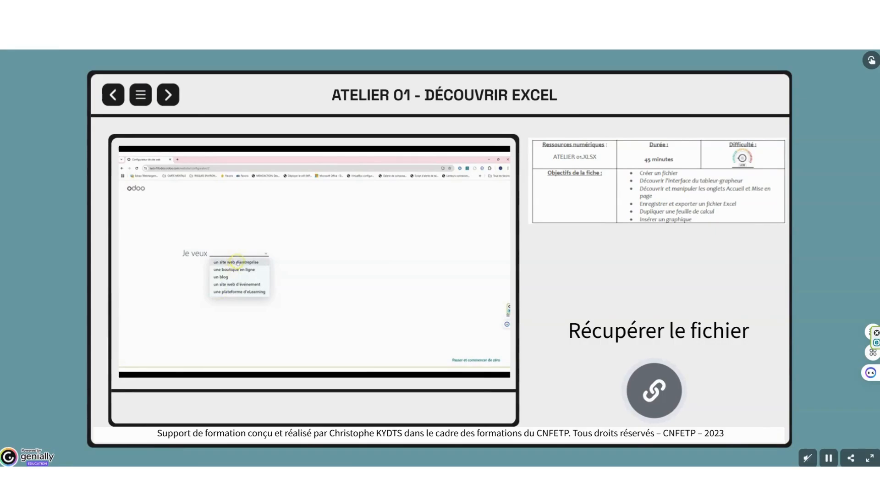
right_click(812, 87)
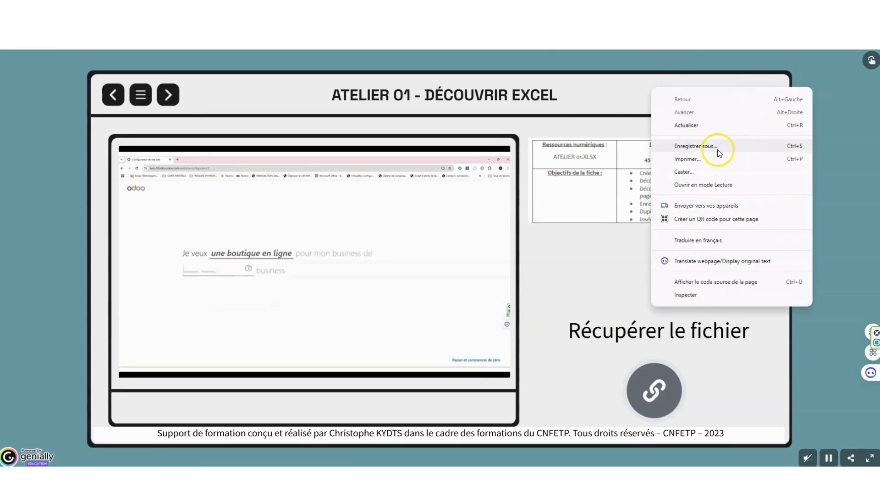
click(719, 128)
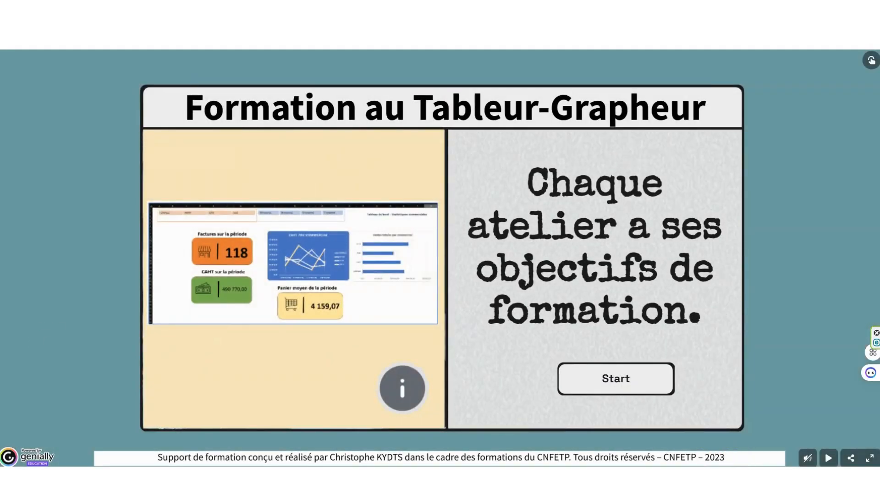
- Go through the reloaded presentation from the start page via Résultats and Sommaire to ATELIER 01 - Découvrir Excel
click(614, 379)
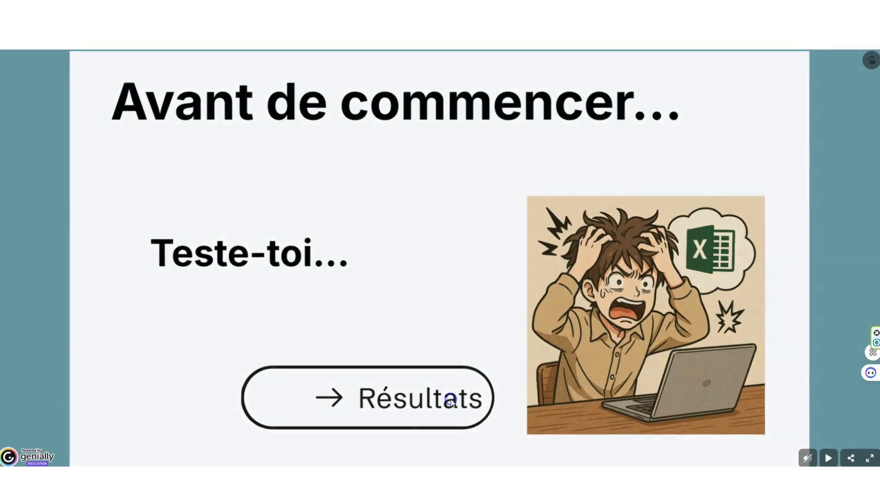
click(451, 399)
click(688, 443)
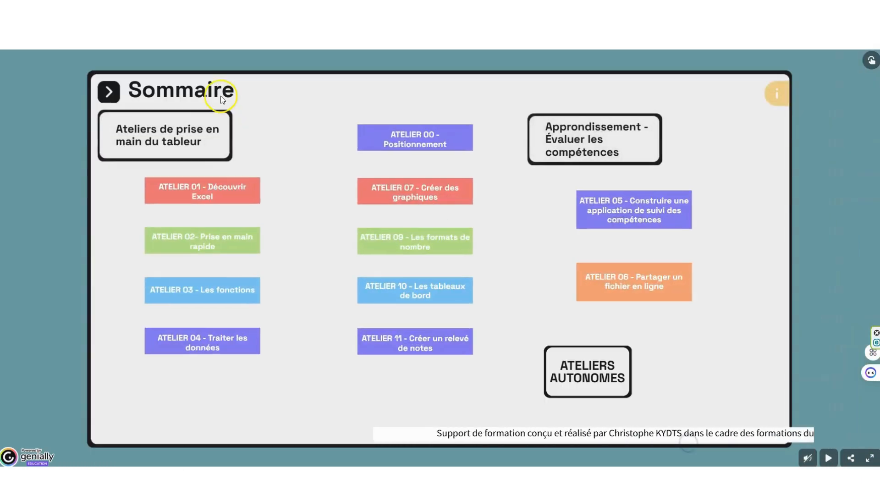
click(212, 187)
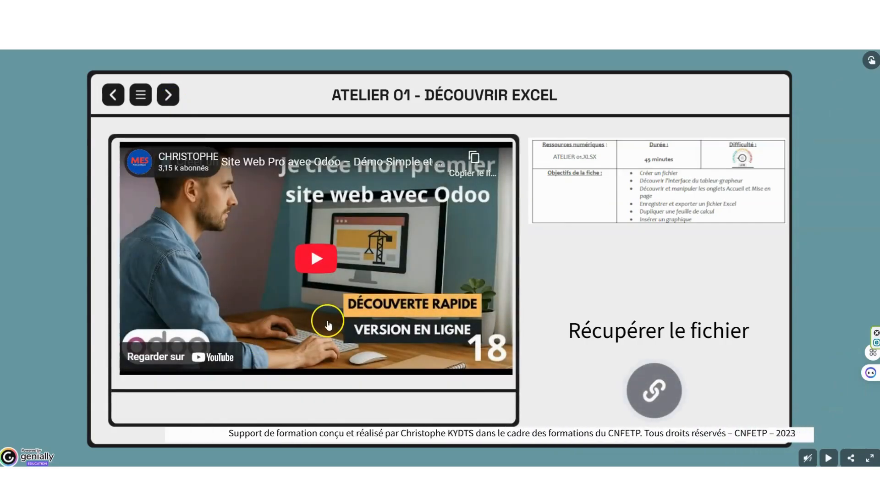
- Play the embedded Odoo video, mute it, and skip ahead slightly to check the playback
click(320, 264)
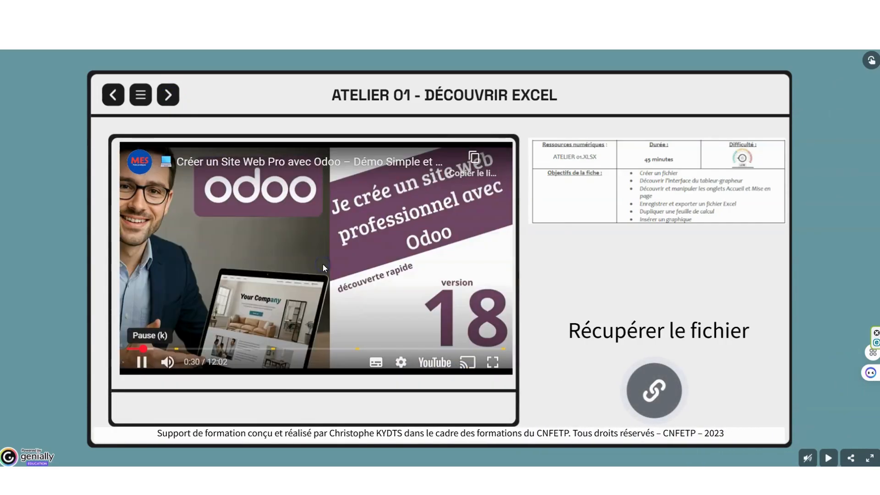
click(167, 363)
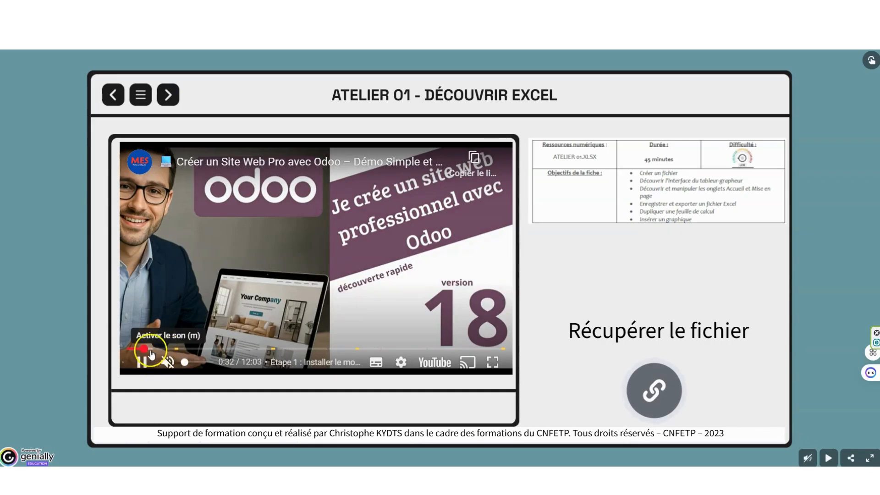
drag(144, 350, 166, 355)
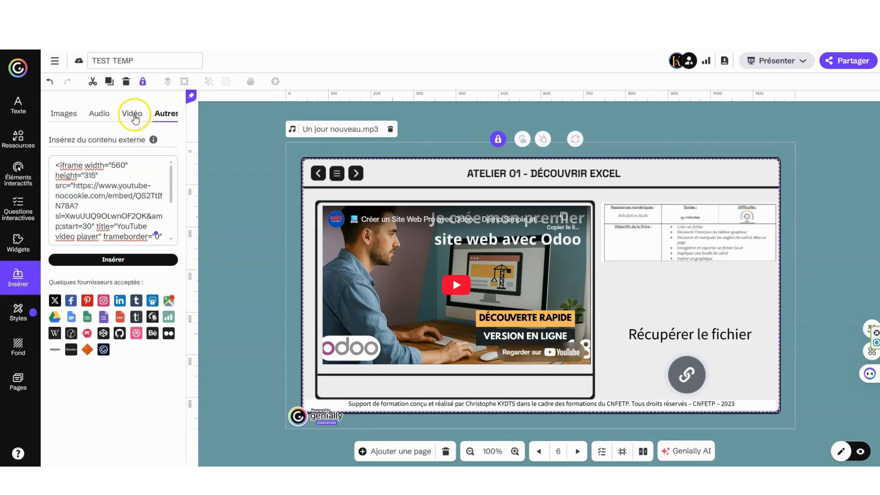
- Back in the Genially editor, review the video import options and the iframe code in the external content field
click(131, 113)
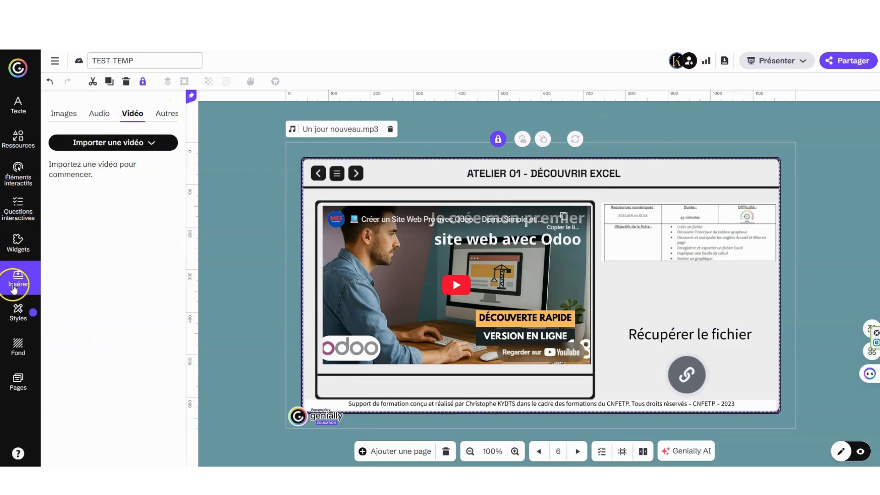
click(136, 142)
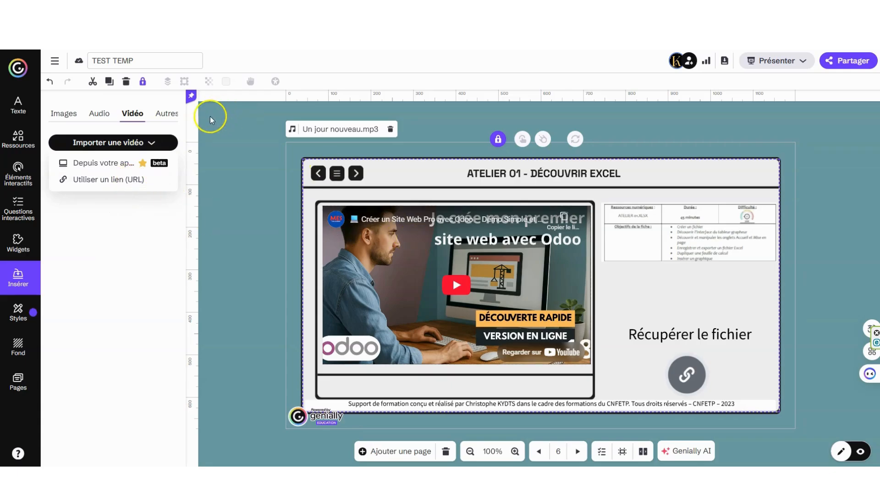
click(163, 112)
click(339, 225)
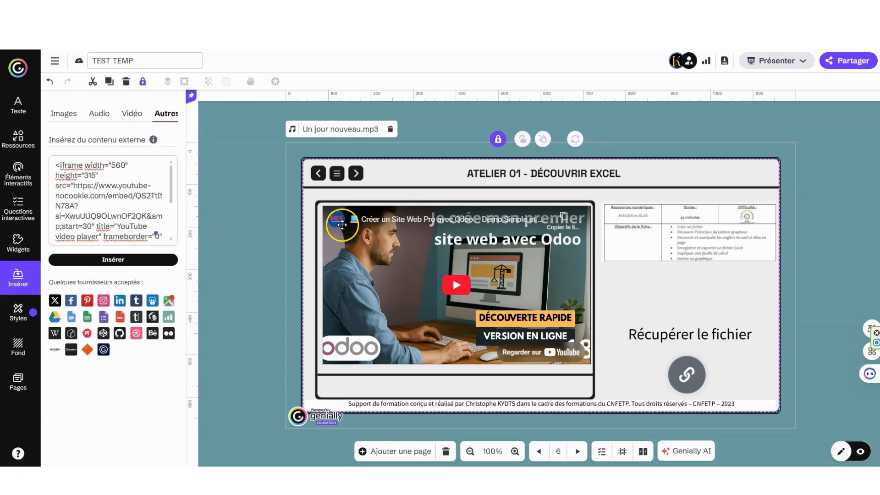
click(115, 180)
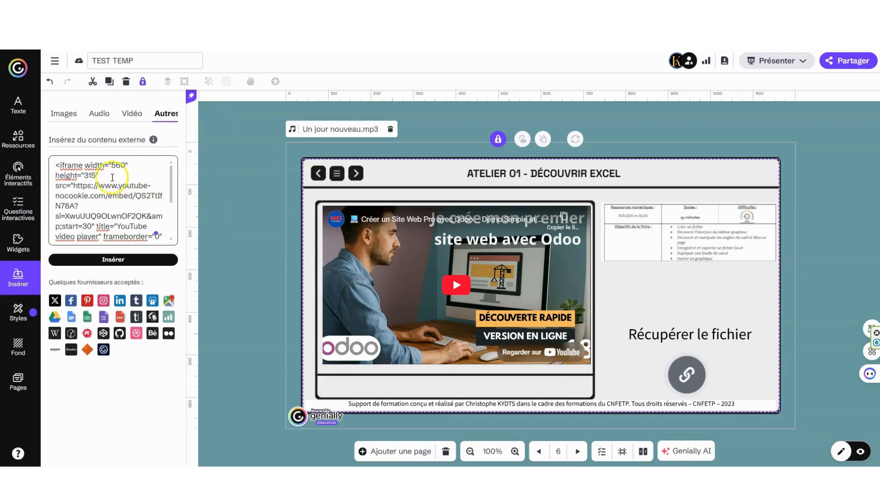
click(56, 165)
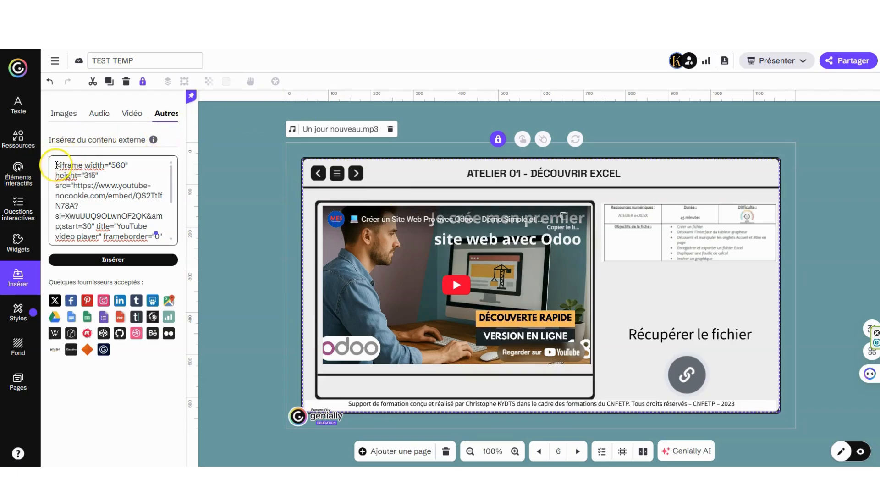
- Switch to Google Drive, look at the files in the ATELIER 01 folder, and return to its parent training folder
drag(55, 165, 151, 238)
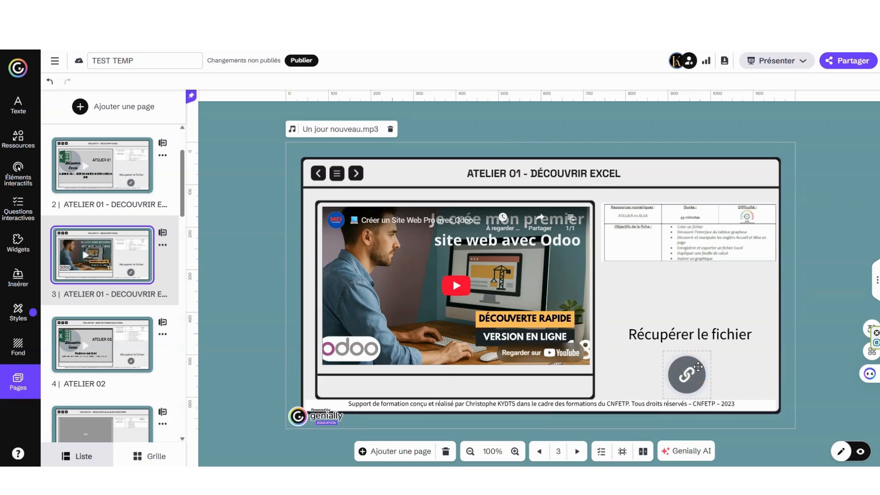
click(696, 360)
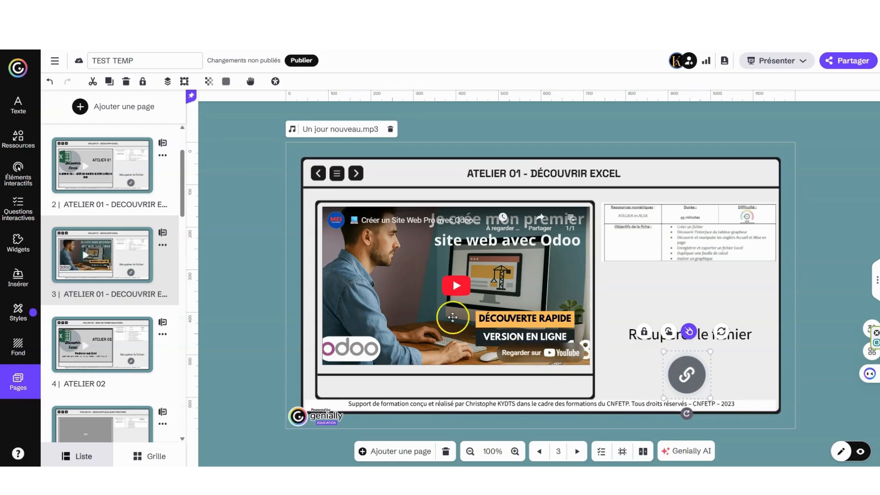
click(471, 68)
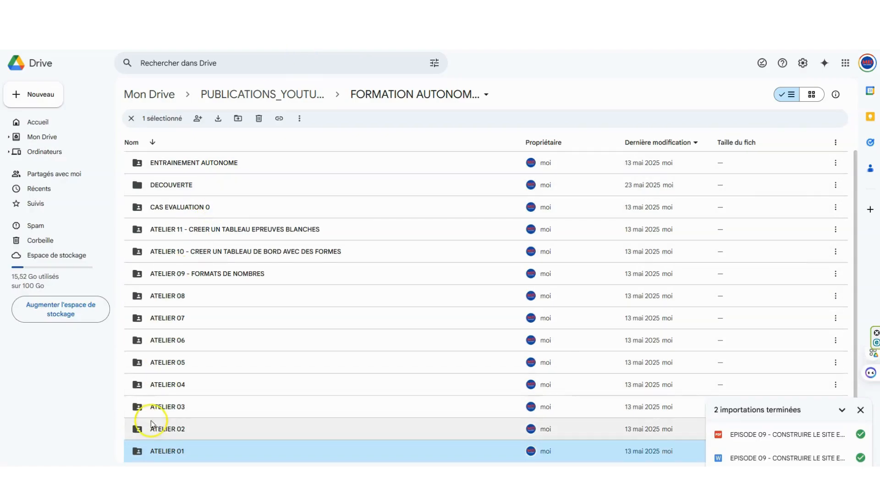
double_click(164, 451)
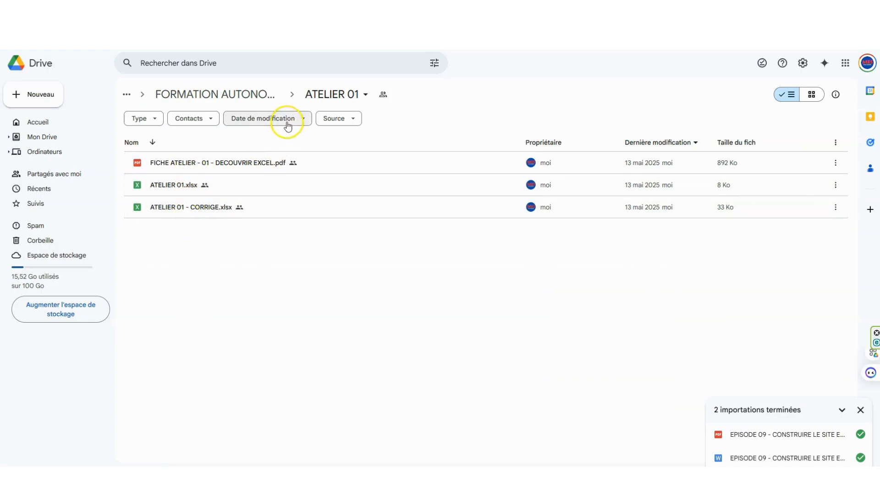
click(238, 94)
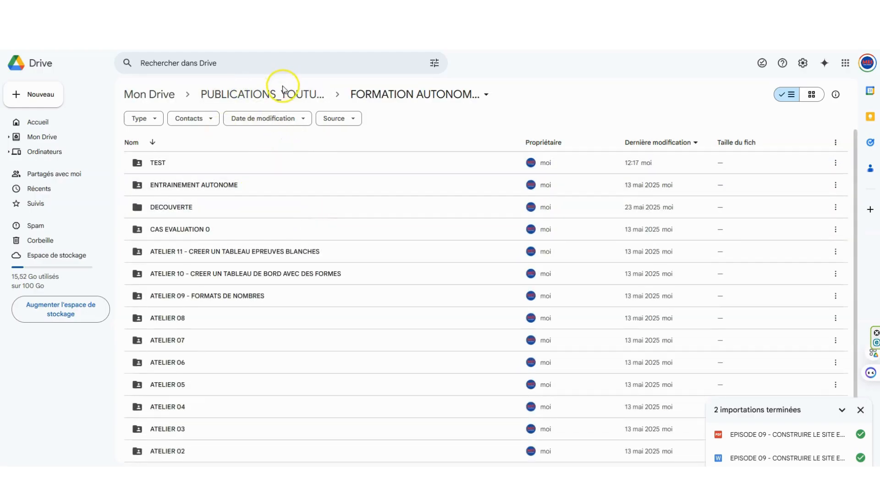
- Dismiss the upload notice and create a new folder named TEST GENIALLY in the training folder
click(273, 143)
click(860, 410)
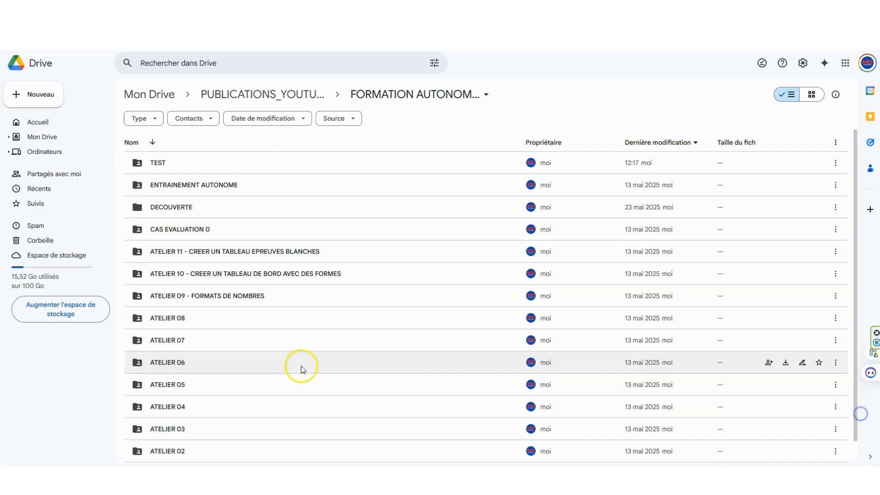
scroll(225, 299, down, 1)
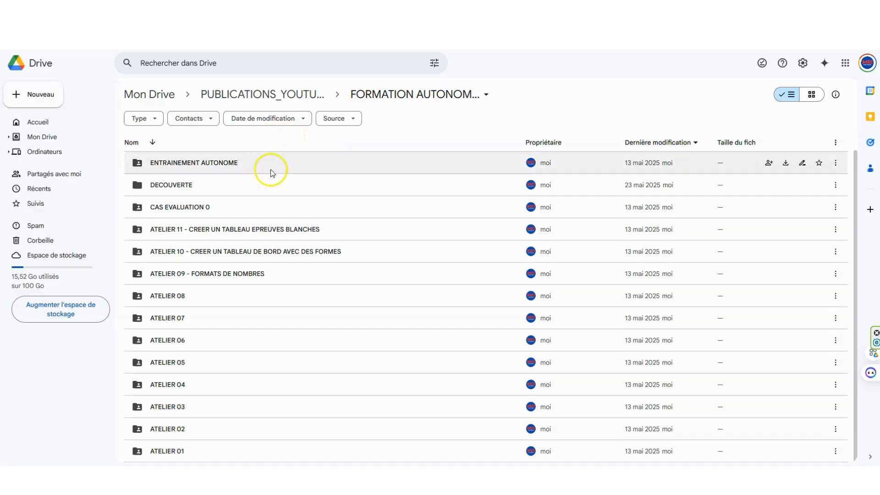
click(29, 94)
click(54, 90)
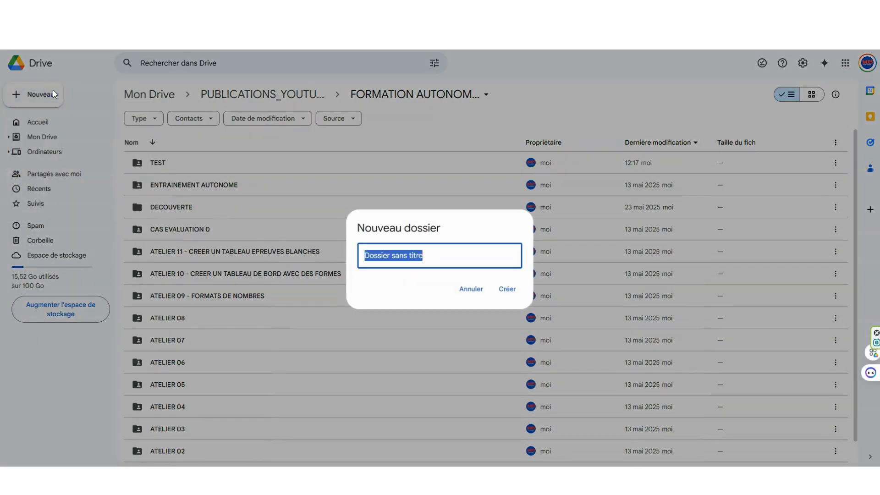
text(TEST)
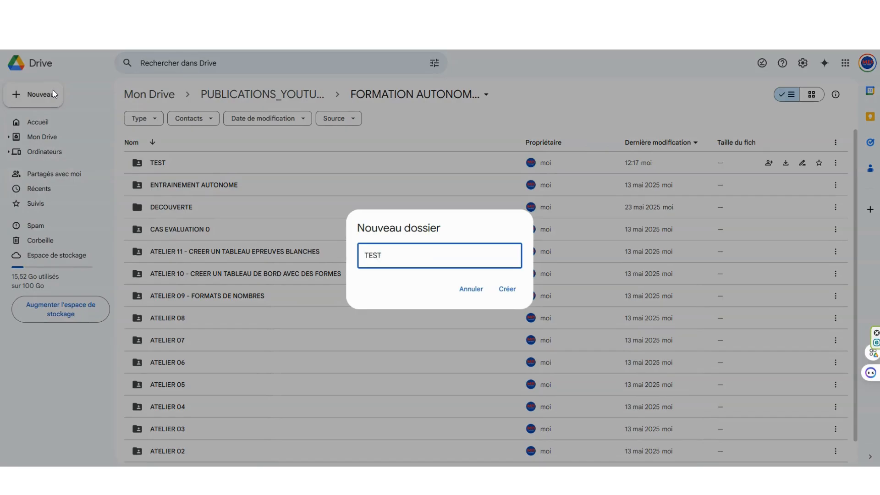
text( GENIALLY)
key(Return)
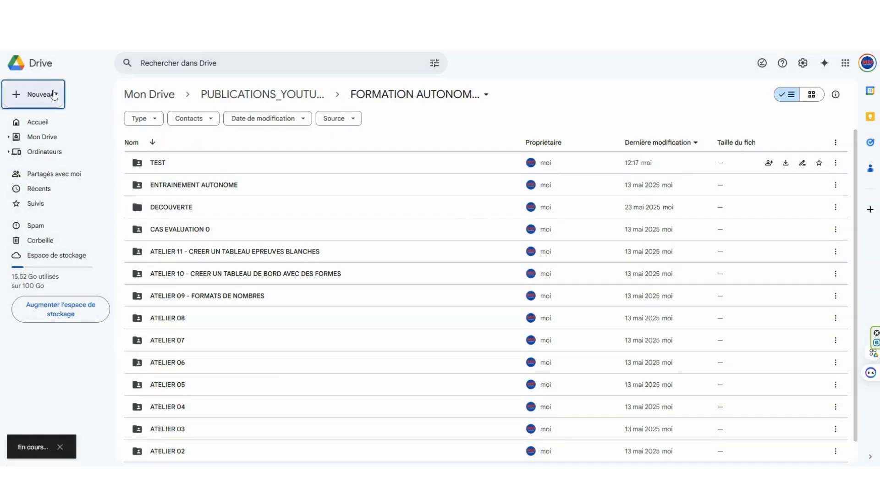
- Share the TEST GENIALLY folder by setting its general access to "Tous les utilisateurs qui ont le lien"
click(153, 156)
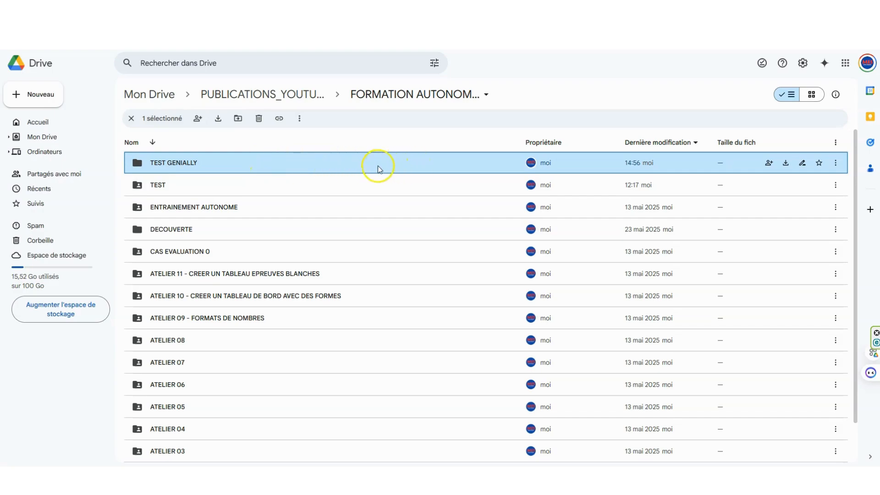
click(836, 166)
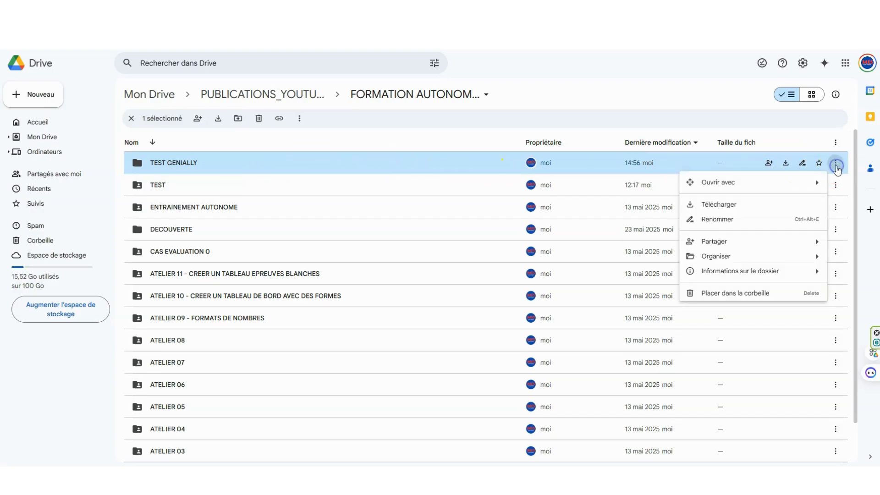
mouse_move(727, 246)
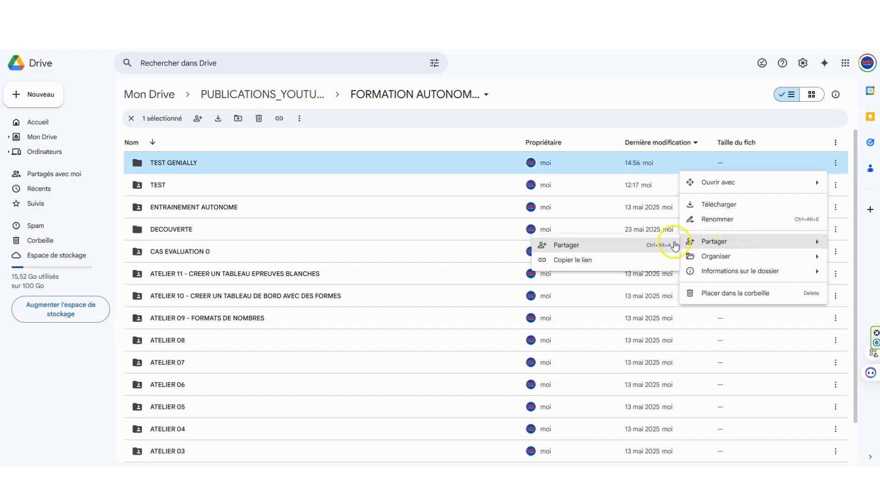
click(583, 251)
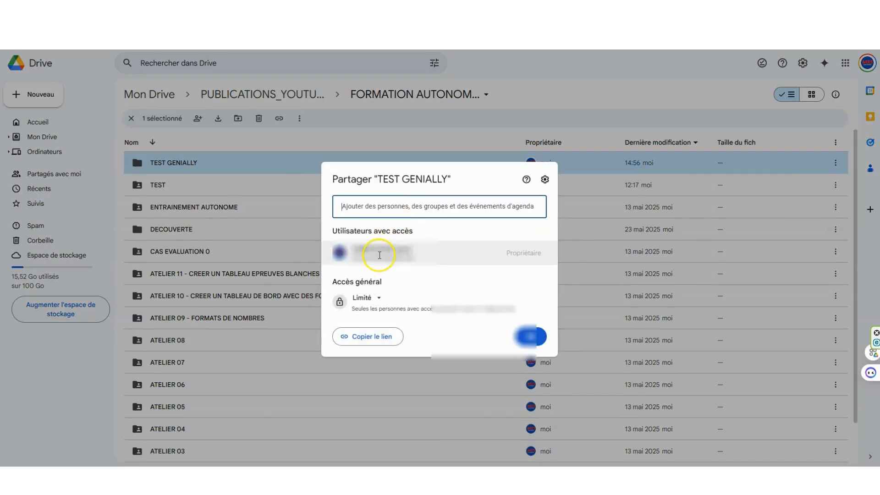
mouse_move(375, 252)
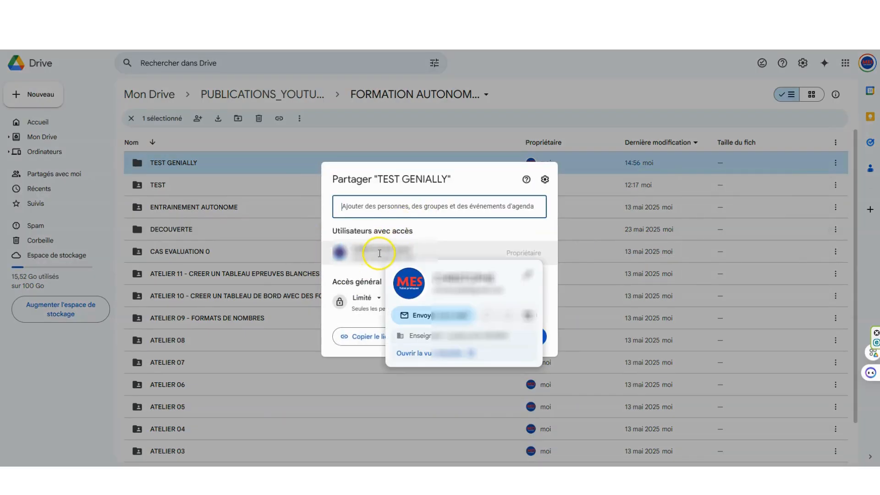
click(374, 297)
click(377, 343)
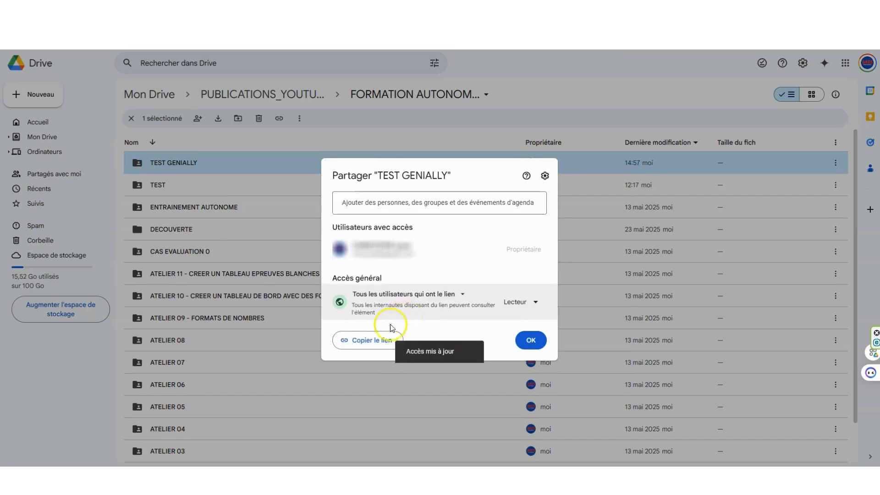
- In the folder's sharing settings, disallow editors from changing permissions and sharing, and finish the sharing dialog
click(544, 175)
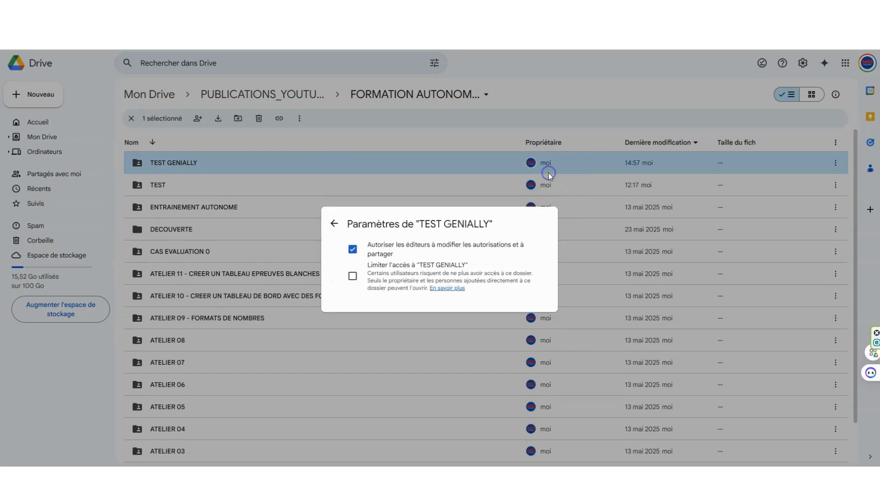
click(353, 249)
click(334, 224)
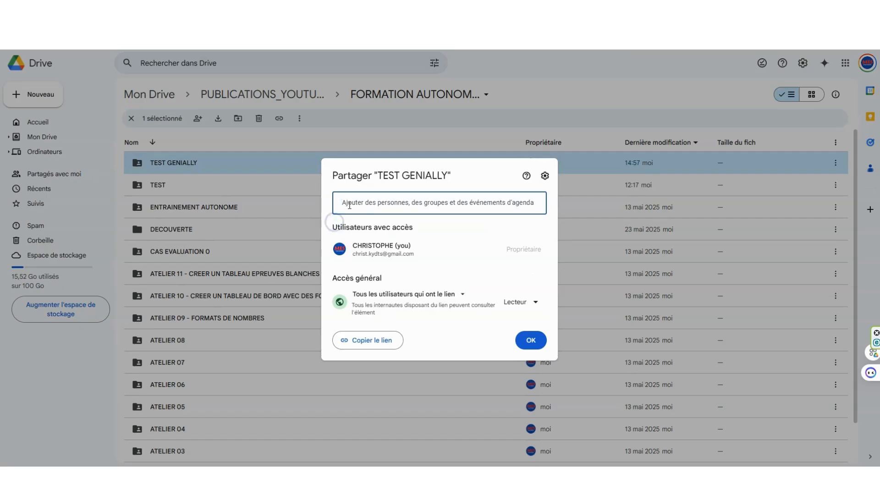
click(529, 340)
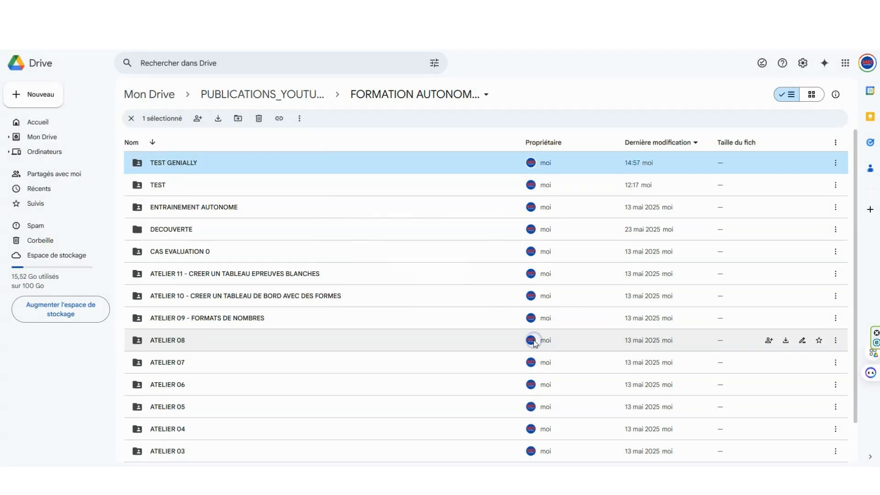
- Copy the sharing link of the TEST GENIALLY folder
mouse_move(142, 169)
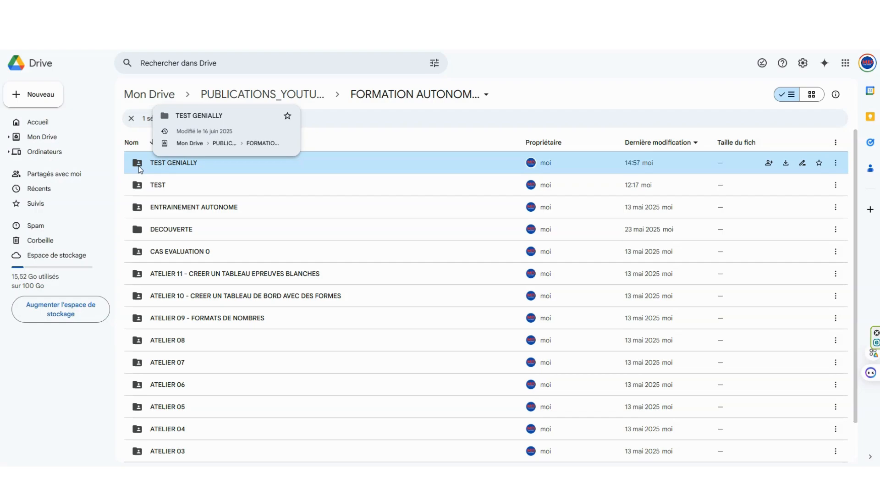
click(140, 168)
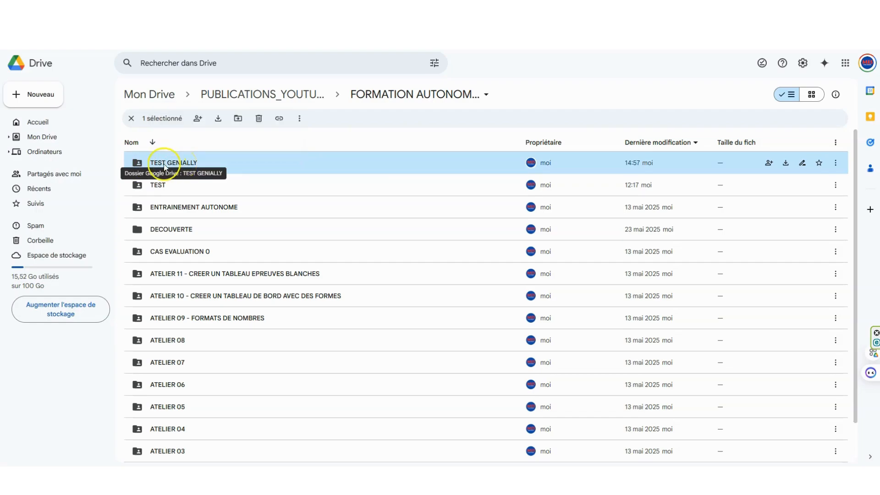
click(839, 163)
mouse_move(768, 242)
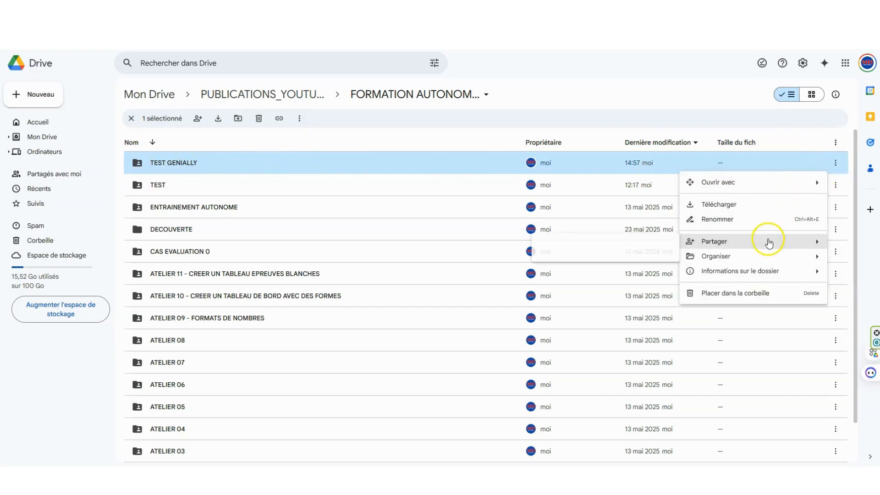
click(575, 257)
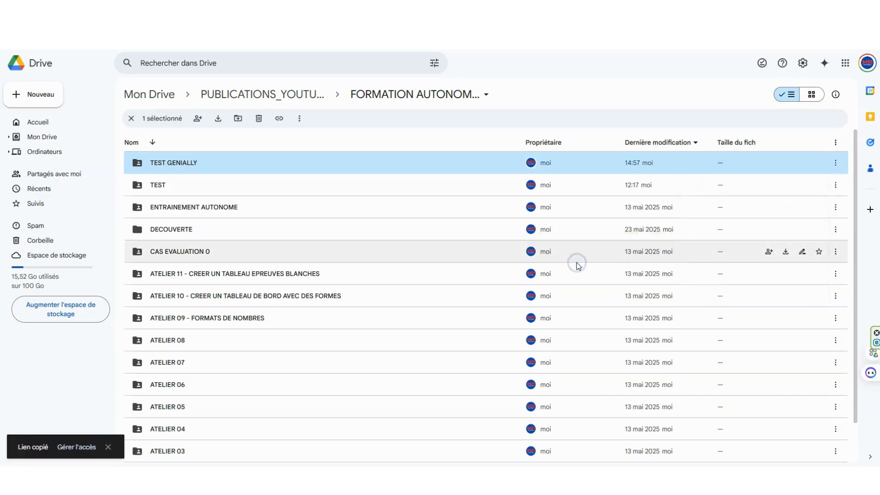
- Back in the Genially editor, add an "Ouvrir le lien" interaction to the round link button under "Récupérer le fichier" and paste the copied folder link
key(ctrl+Tab)
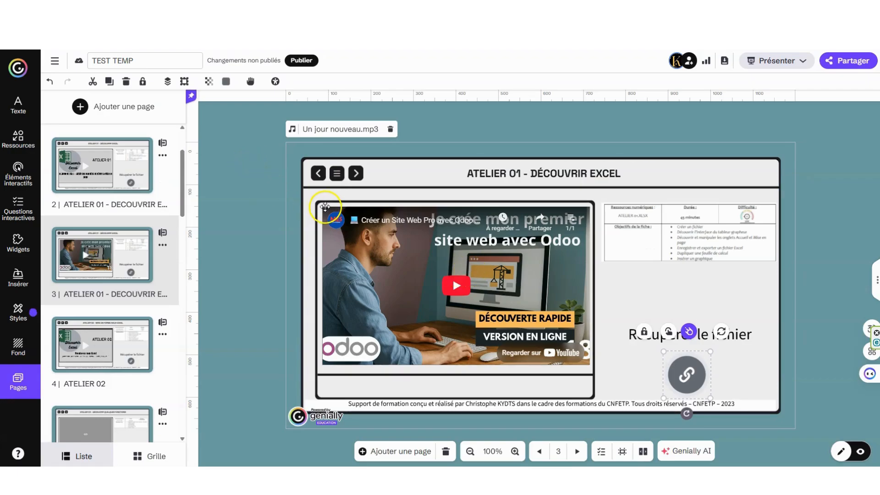
click(733, 369)
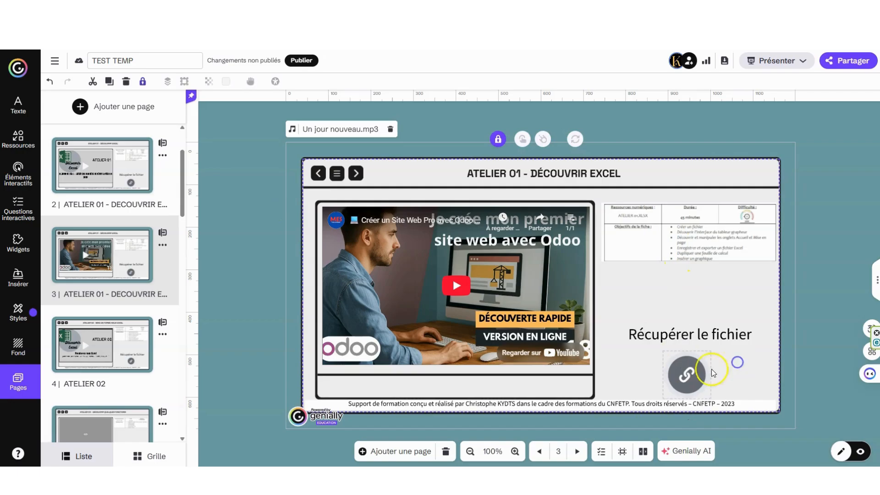
click(686, 371)
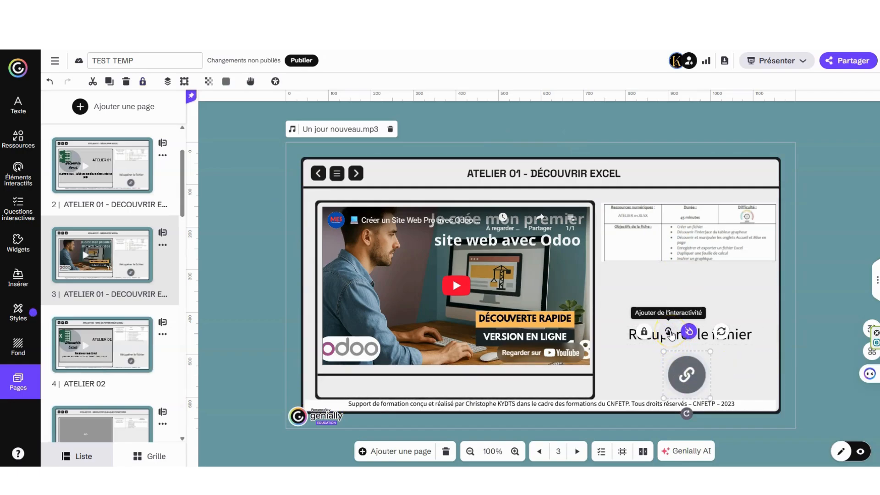
click(669, 332)
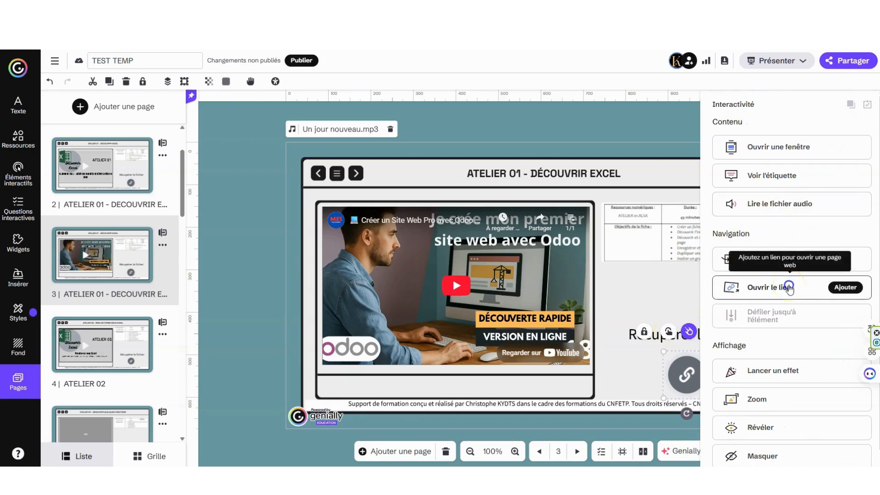
click(789, 288)
right_click(406, 234)
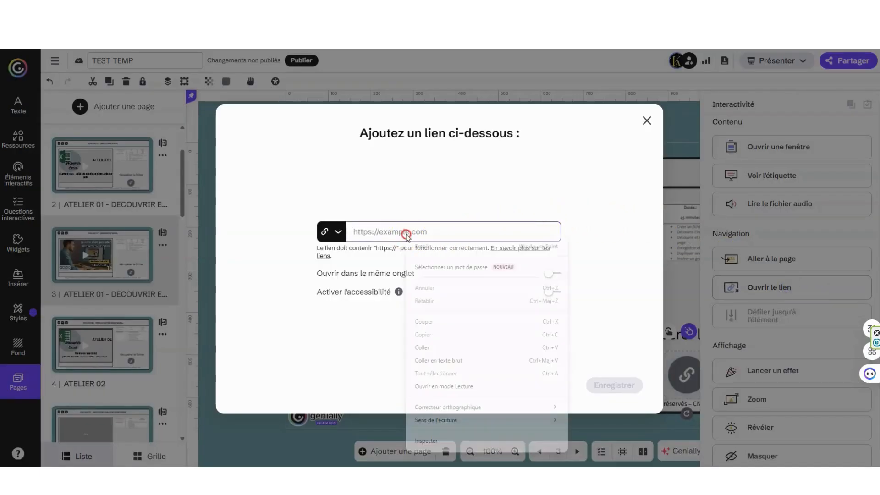
click(465, 359)
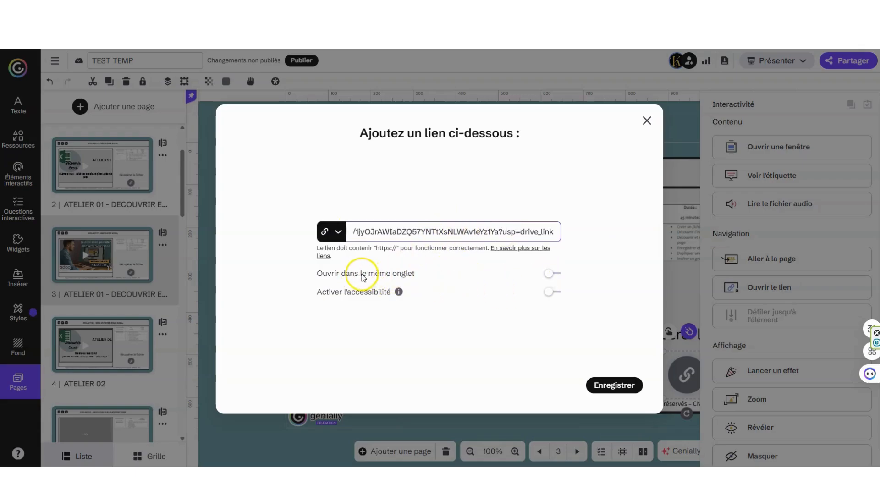
- Leave "Ouvrir dans le même onglet" off, save the link action, and reselect the round button to check its link
click(554, 275)
click(551, 278)
click(618, 388)
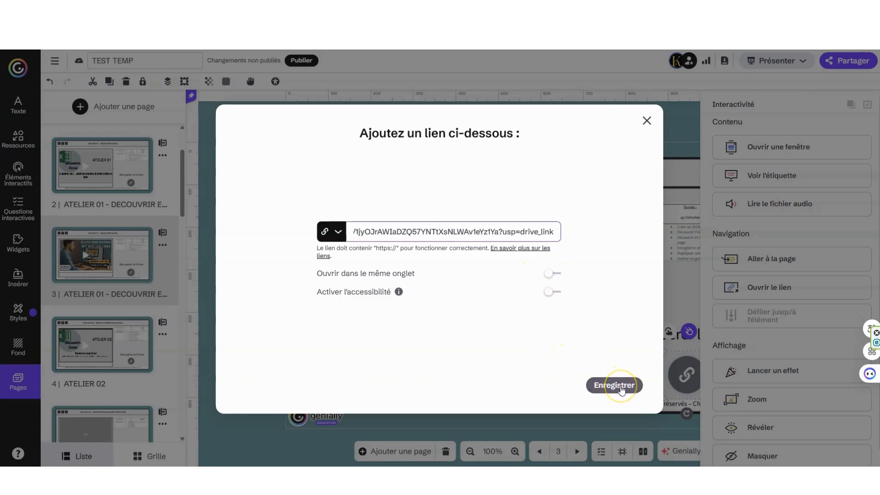
click(620, 388)
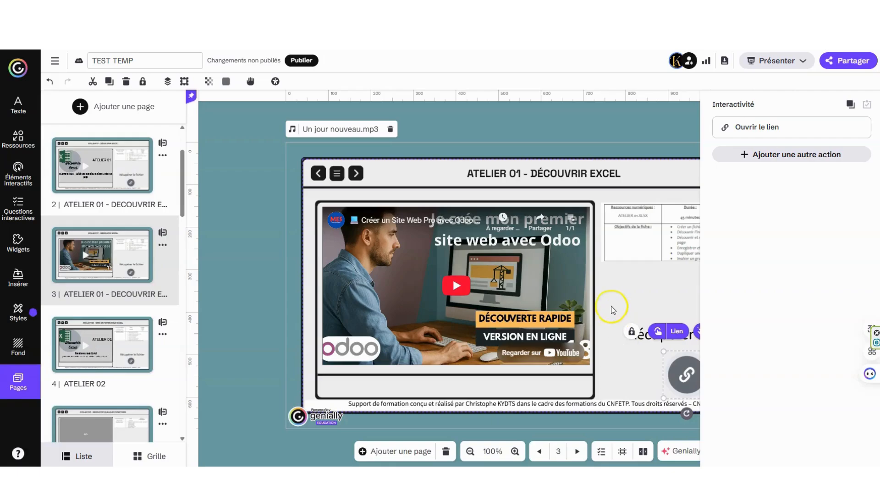
click(657, 277)
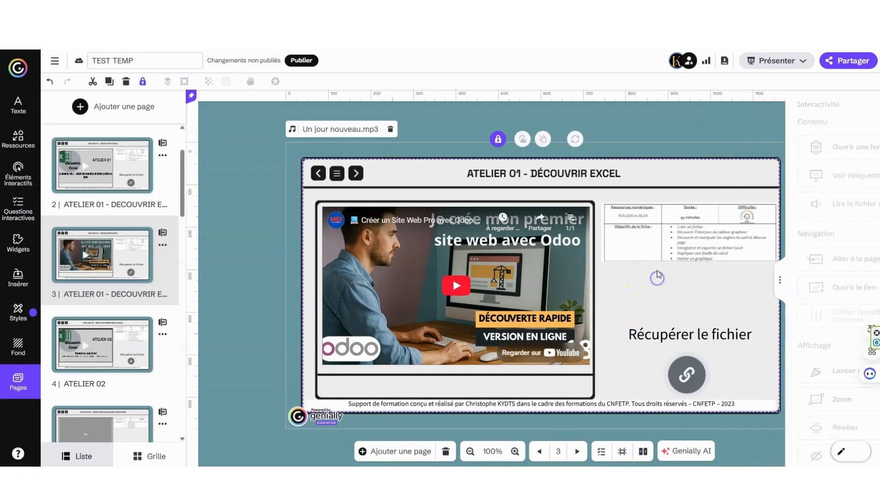
click(686, 374)
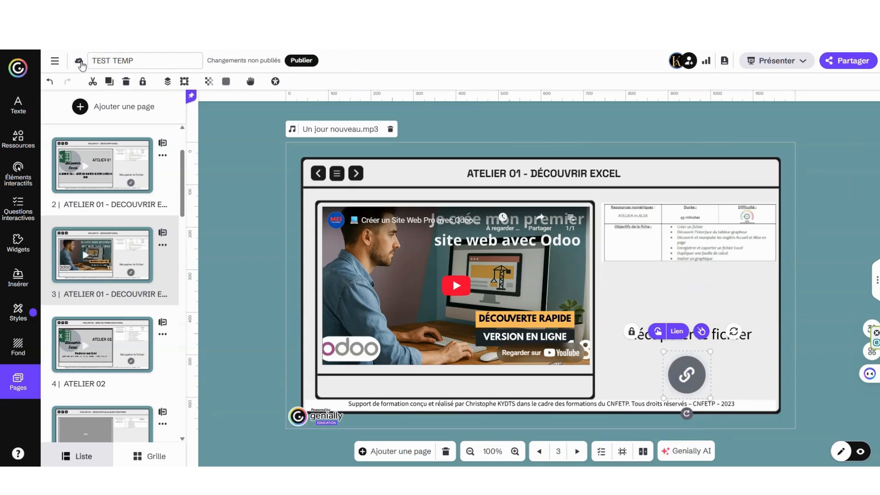
- Preview the page, test the file button's link to the Drive folder, and return to the Genially preview
click(861, 451)
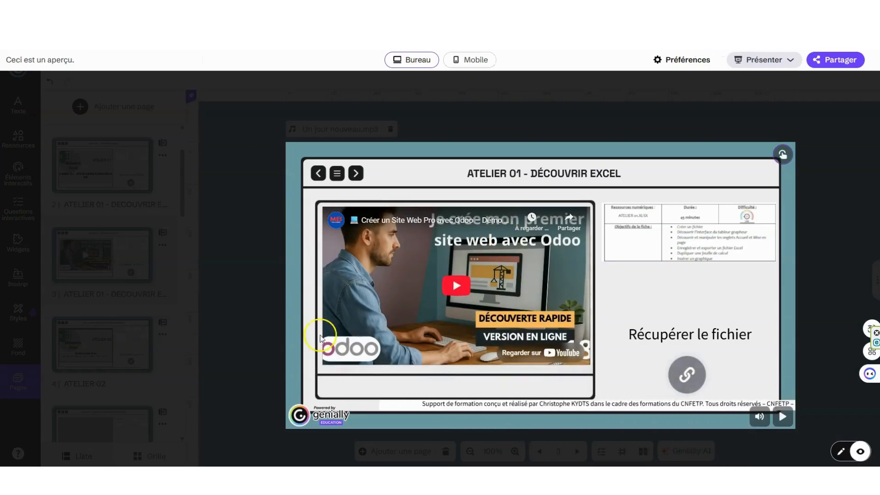
click(683, 372)
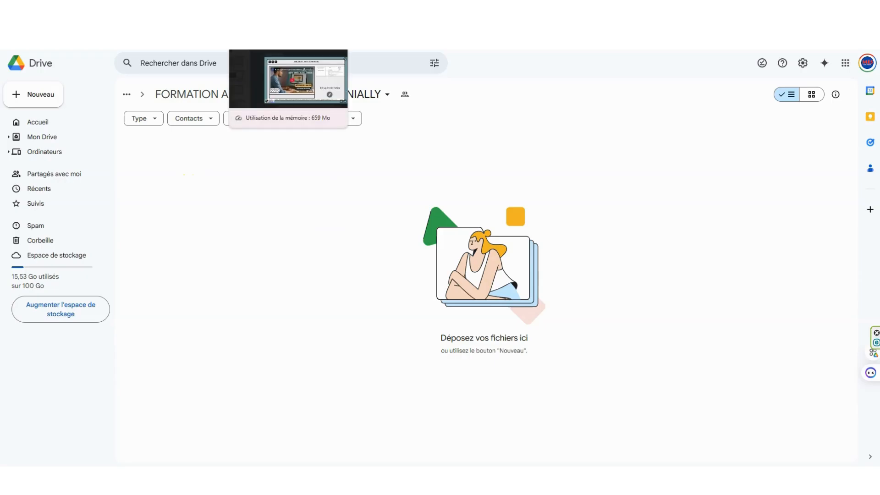
click(266, 50)
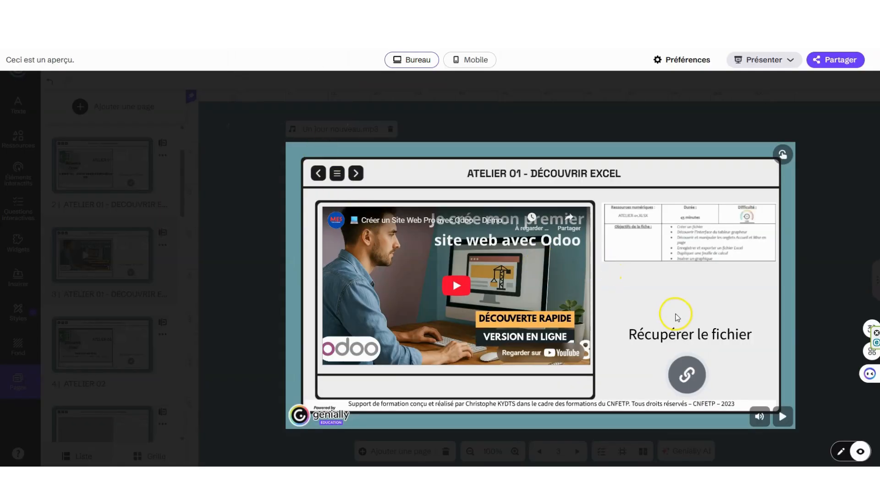